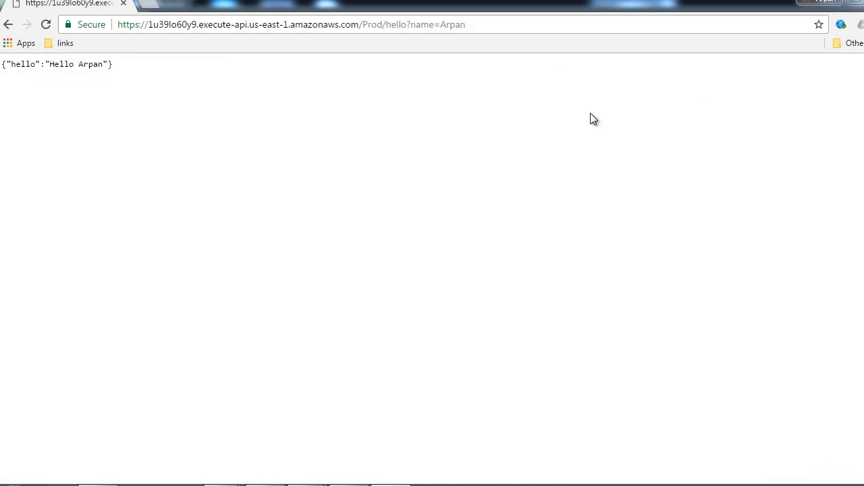
Re-enter the person's first name as the name query parameter in the Prod/hello endpoint URL and load it.
click(472, 27)
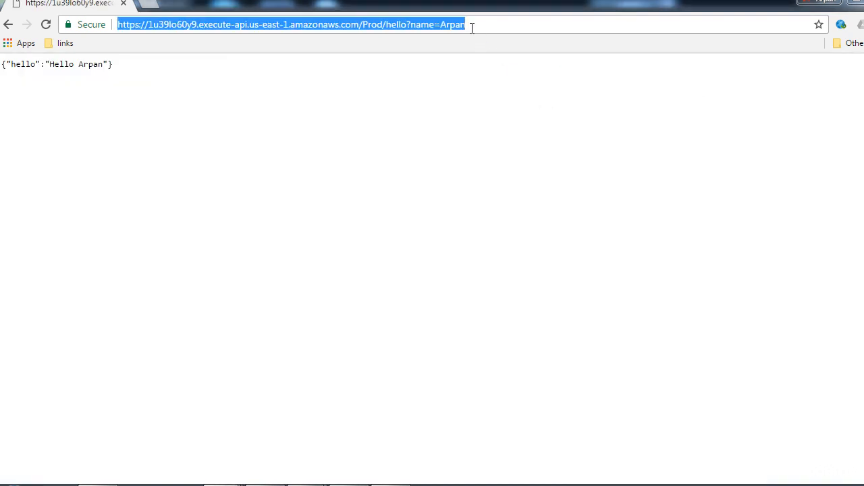
click(472, 27)
key(BackSpace)
key(BackSpace)
key(BackSpace)
key(BackSpace)
key(BackSpace)
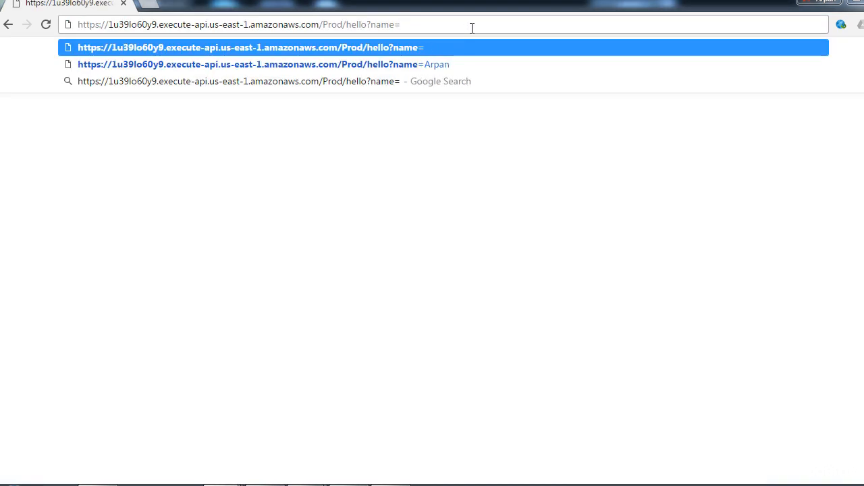
text(Arpan)
key(Return)
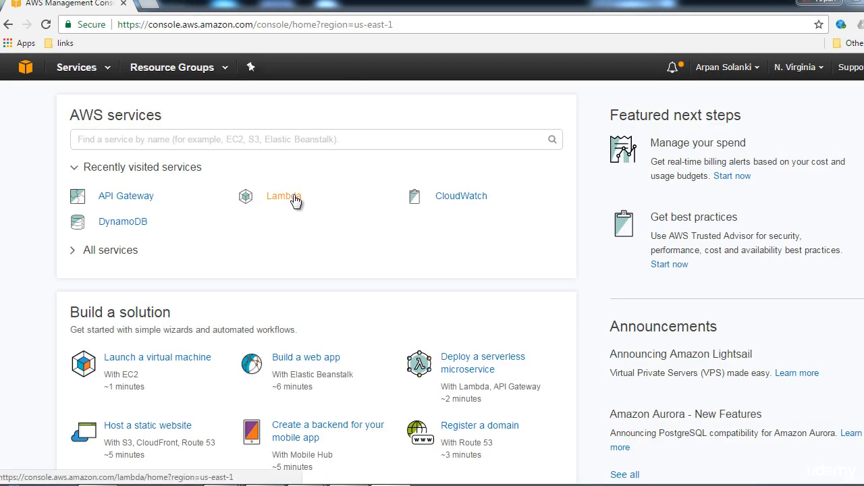
Open the HelloWorld function in Lambda to review its inline code.
click(292, 197)
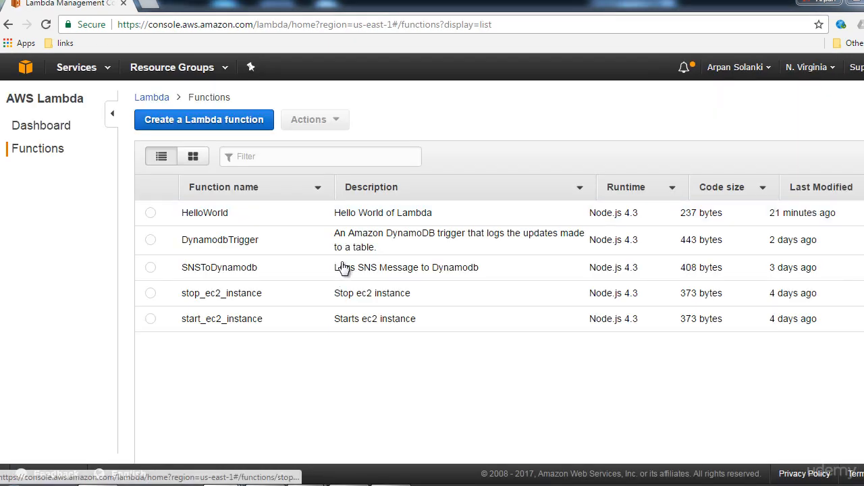
click(205, 211)
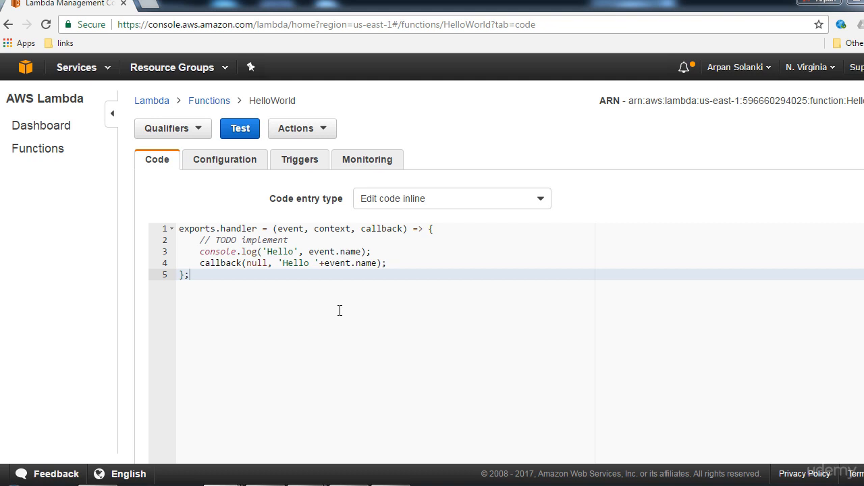
Return to the console home, search the services for "api" and open API Gateway.
click(26, 66)
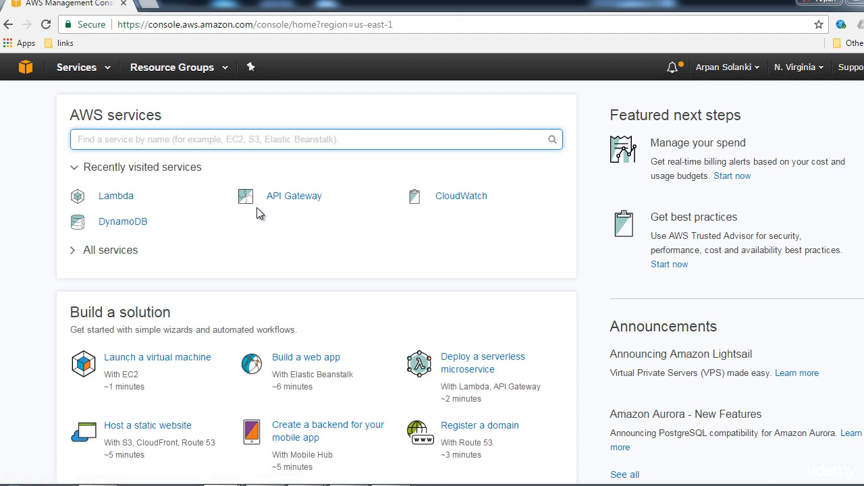
click(154, 137)
text(api)
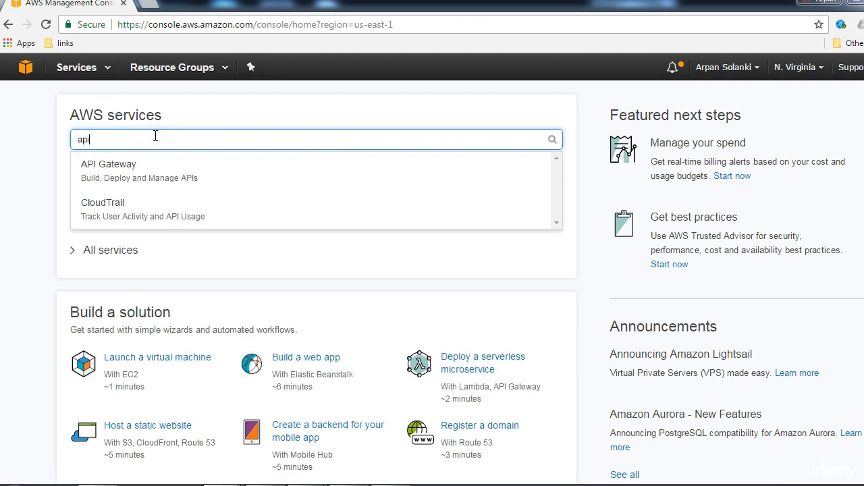
click(117, 179)
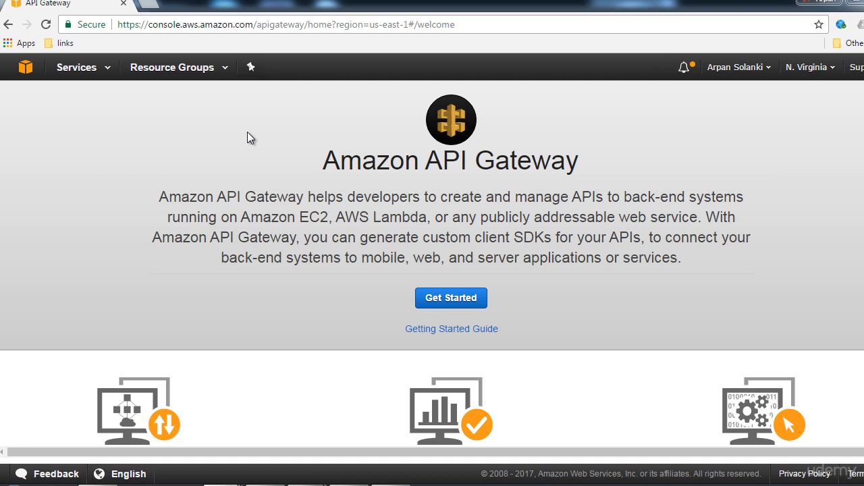
Create a new API, not the example one, named "Hello World" with the description "Hello World API".
click(458, 298)
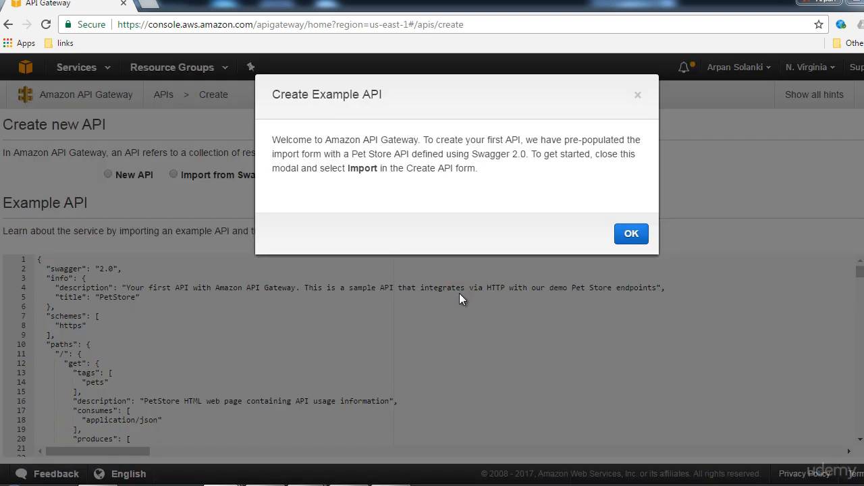
click(631, 234)
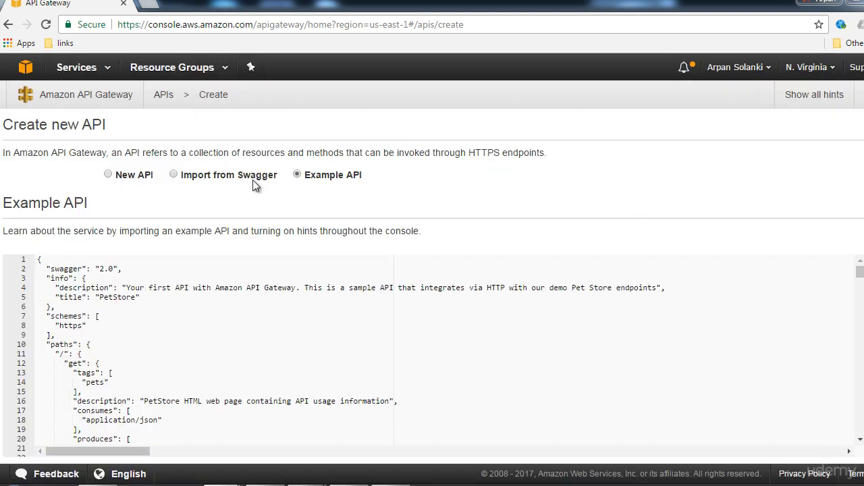
click(108, 173)
click(247, 266)
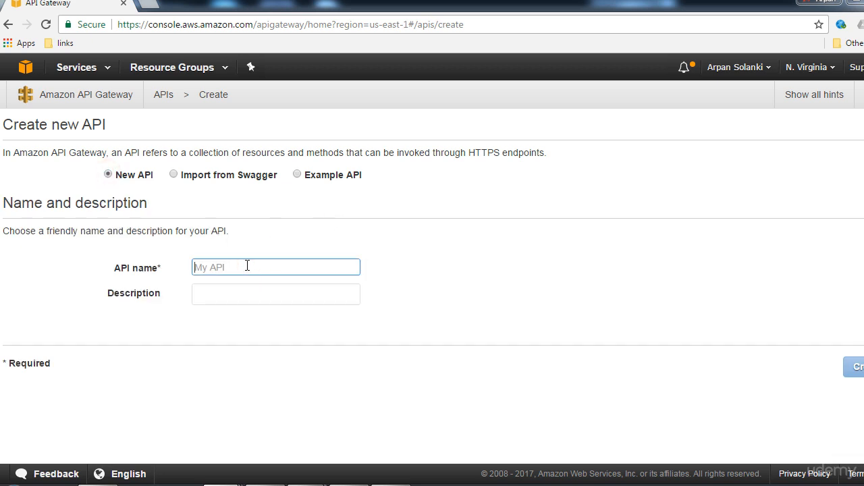
text(Hello World)
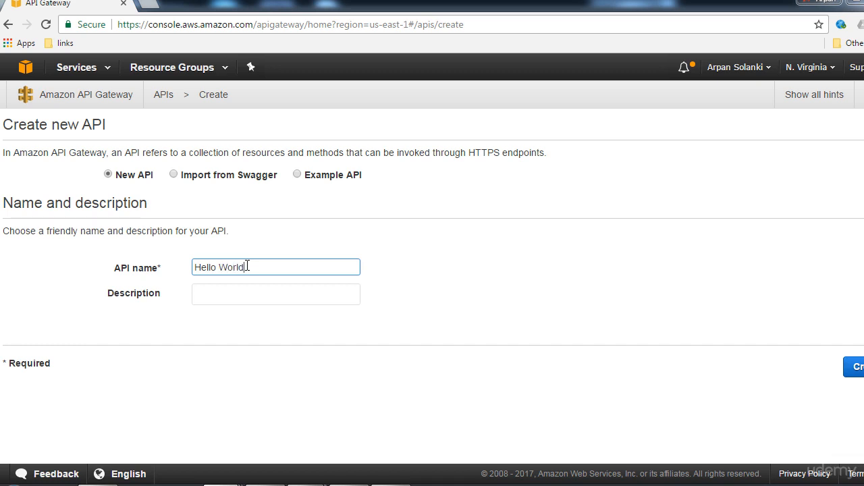
click(229, 287)
text(Hello World API)
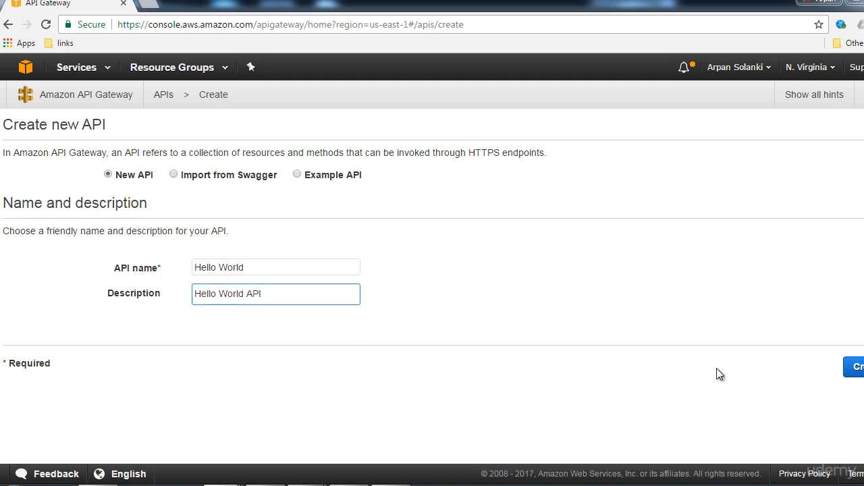
click(853, 366)
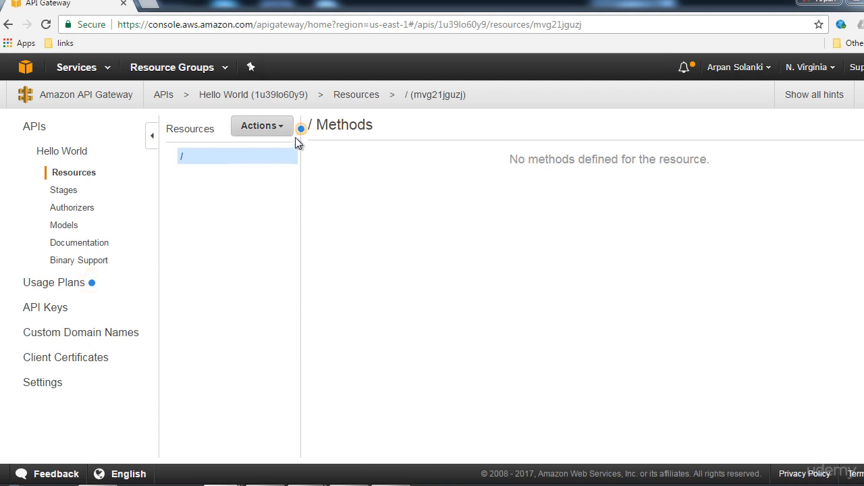
Create a child resource named "Hello" with the path /hello under the API's root resource.
click(263, 135)
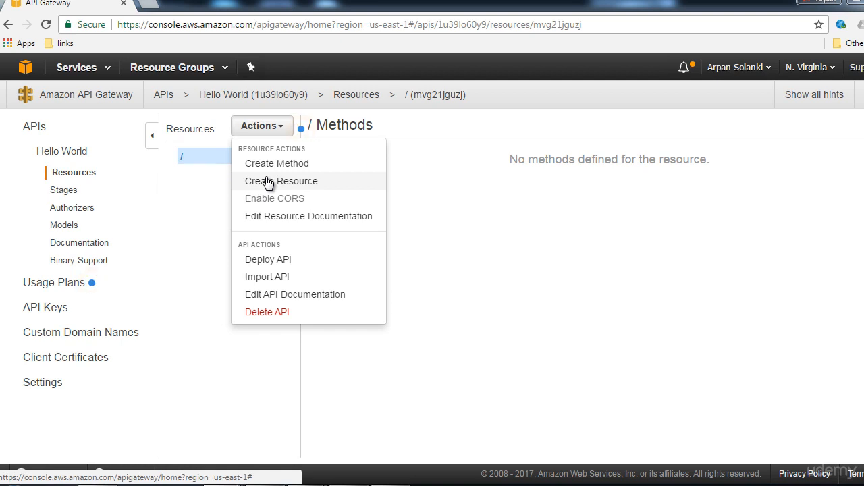
click(268, 181)
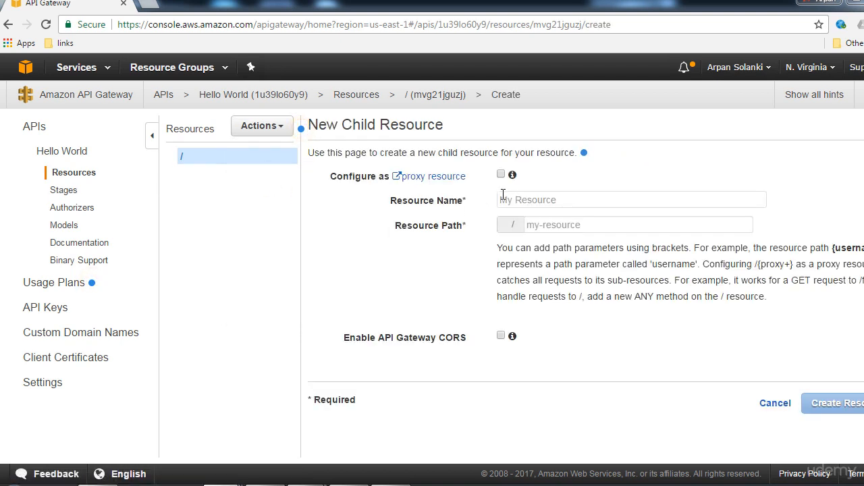
click(519, 200)
text(Hello)
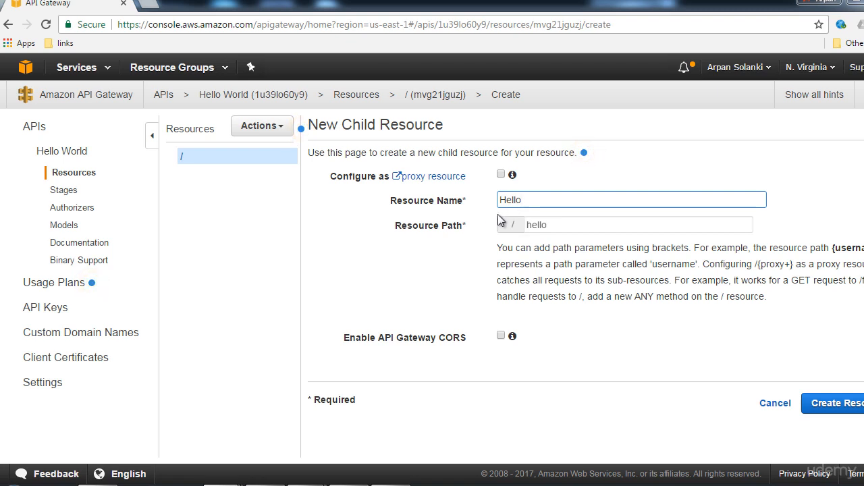
click(839, 404)
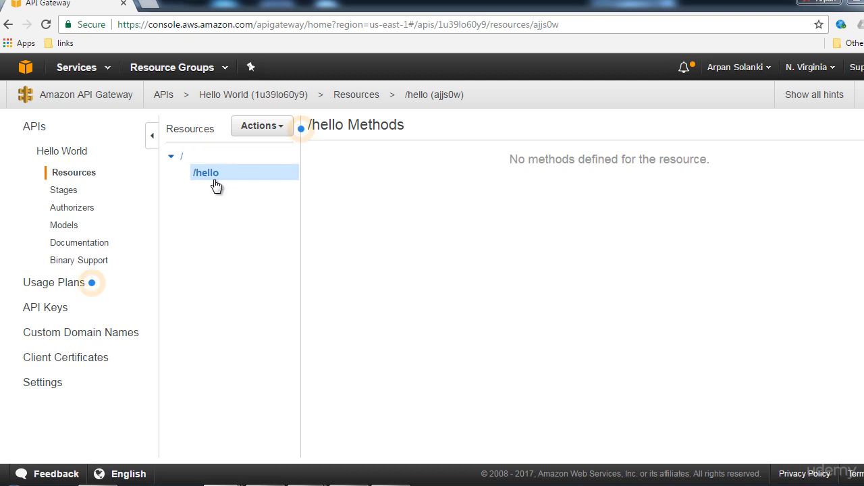
Add a GET method to the /hello resource.
click(258, 134)
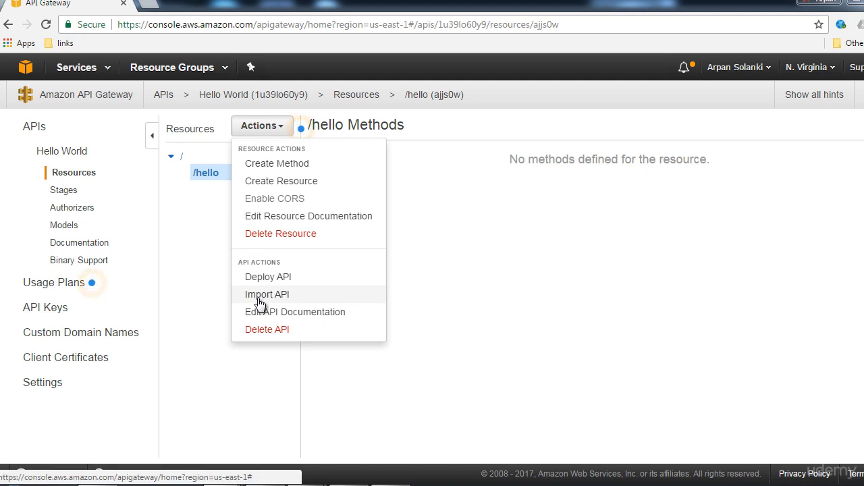
click(257, 169)
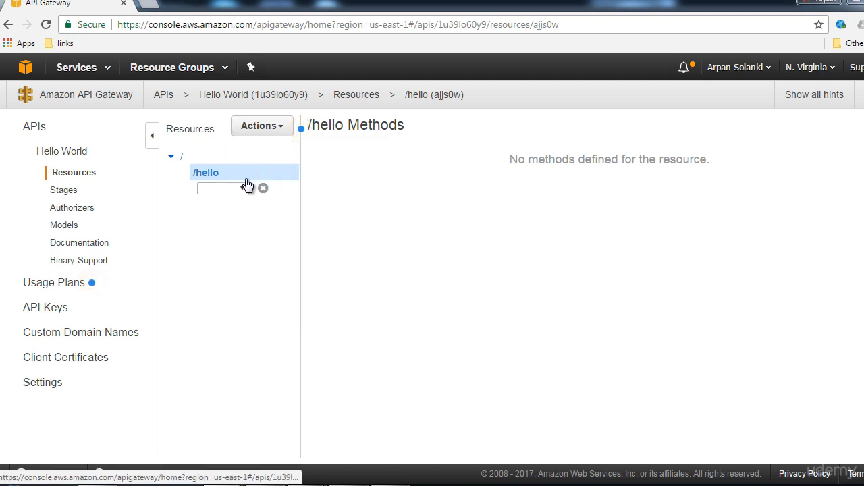
click(243, 188)
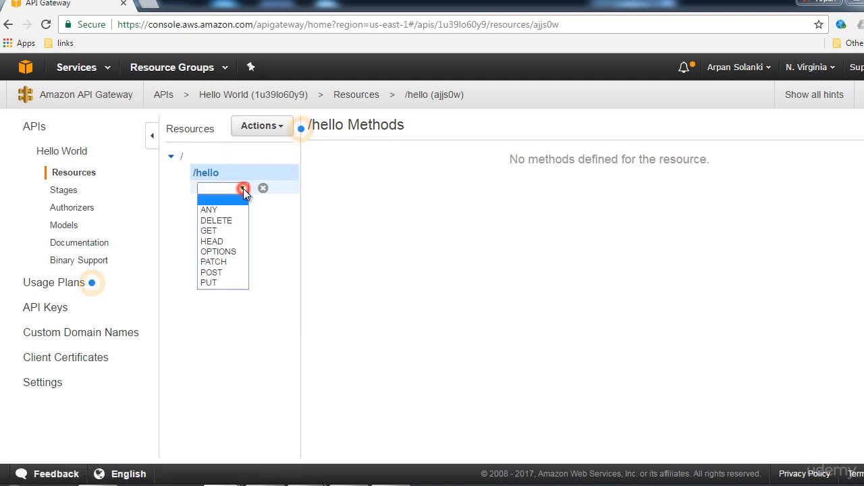
click(215, 231)
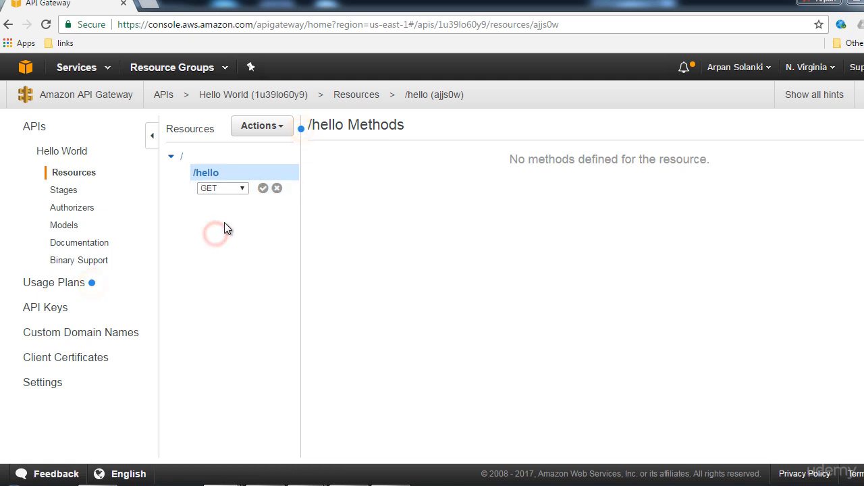
click(263, 189)
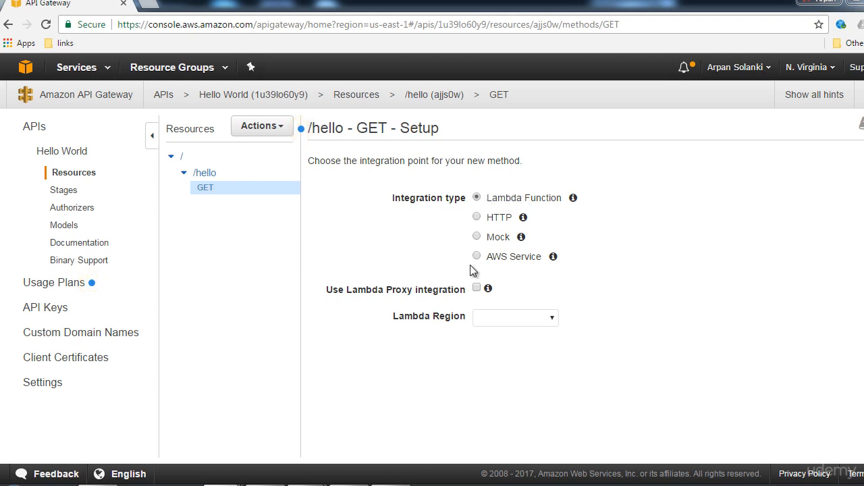
Integrate the GET method with the HelloWorld Lambda function in us-east-1, save it and grant API Gateway permission to invoke the function.
click(497, 319)
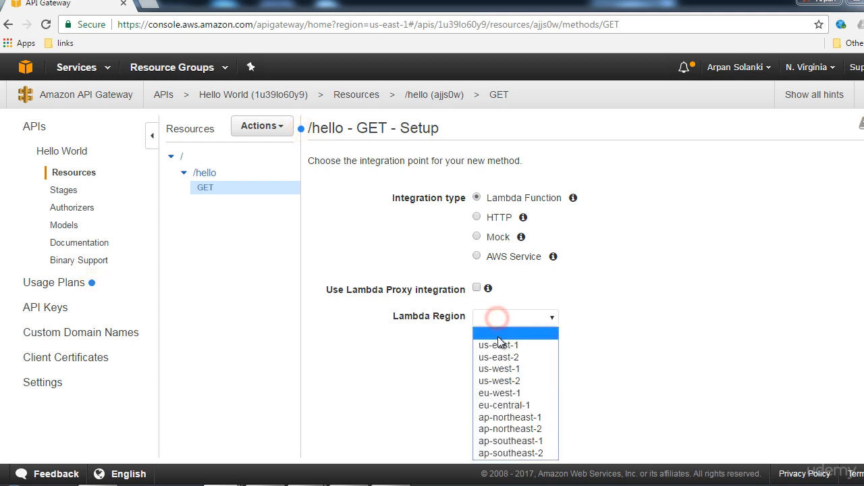
click(500, 347)
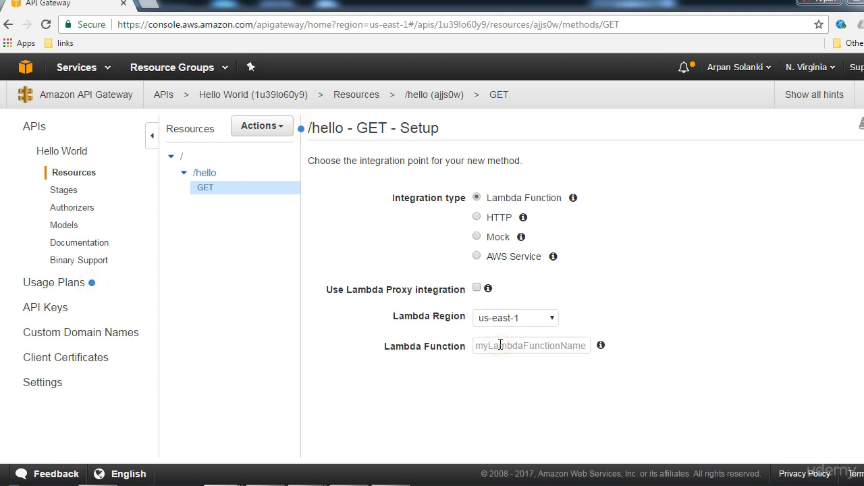
click(499, 345)
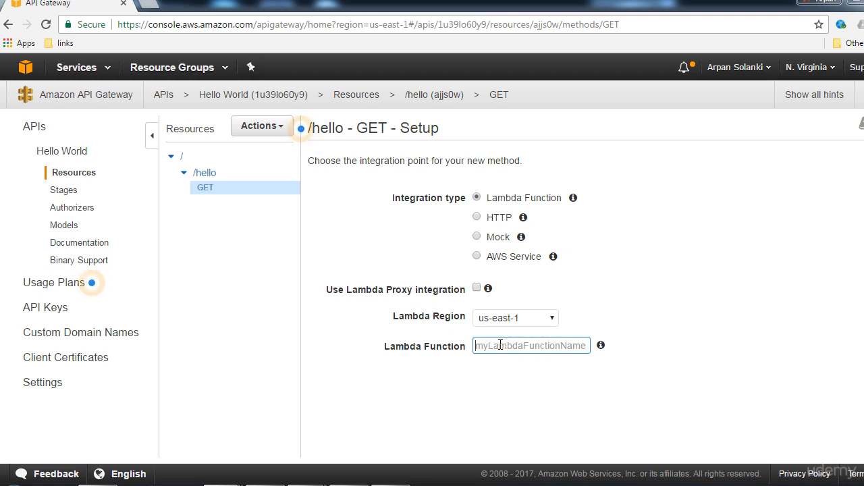
text(He)
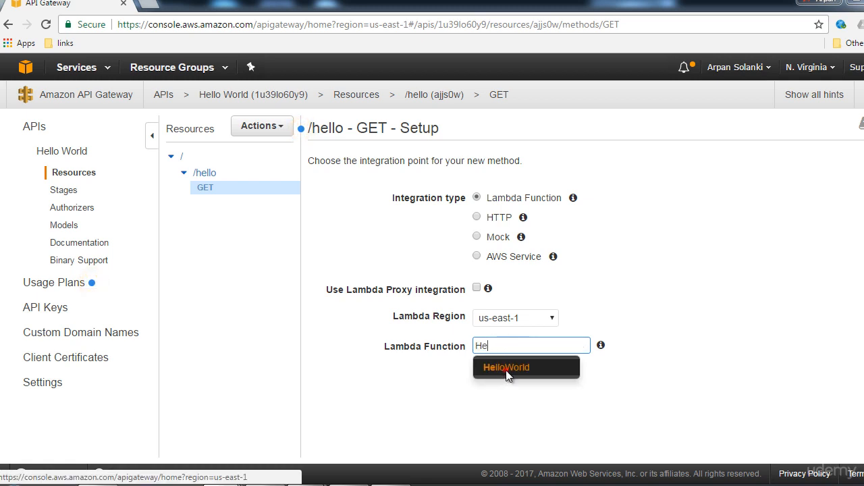
click(508, 370)
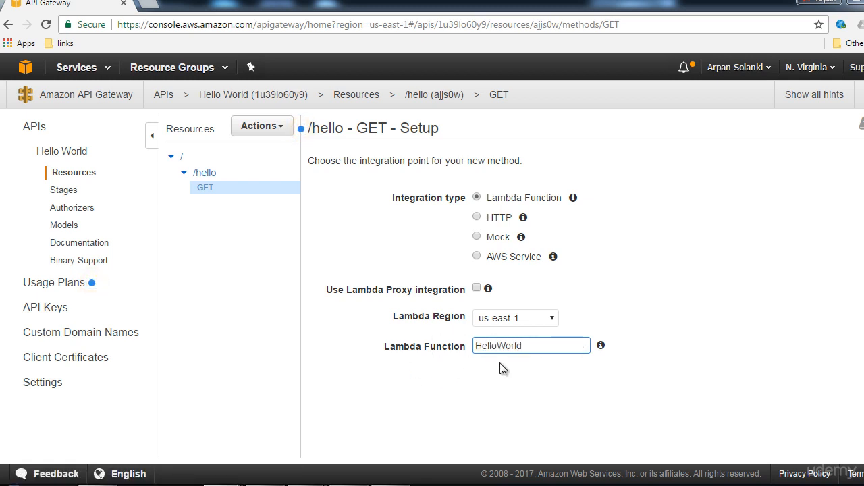
click(540, 412)
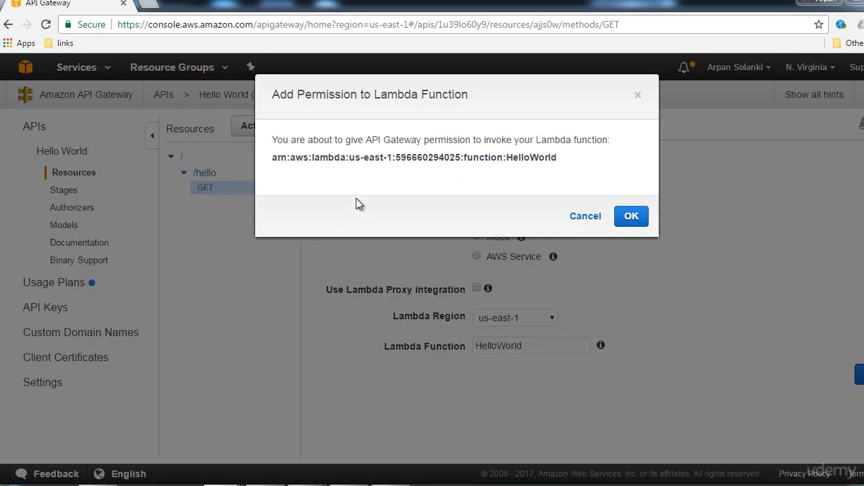
click(639, 220)
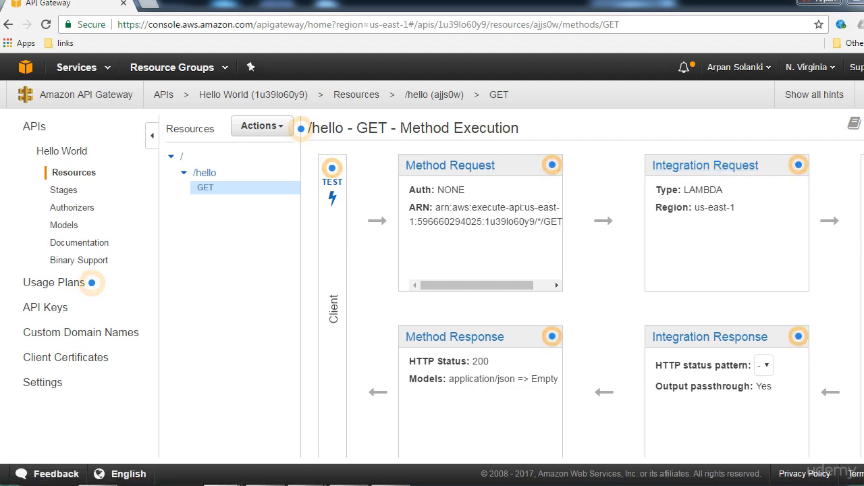
Add a URL query string parameter called "name" to the method request of GET /hello, without caching, and return to the method execution overview.
scroll(652, 307, down, 1)
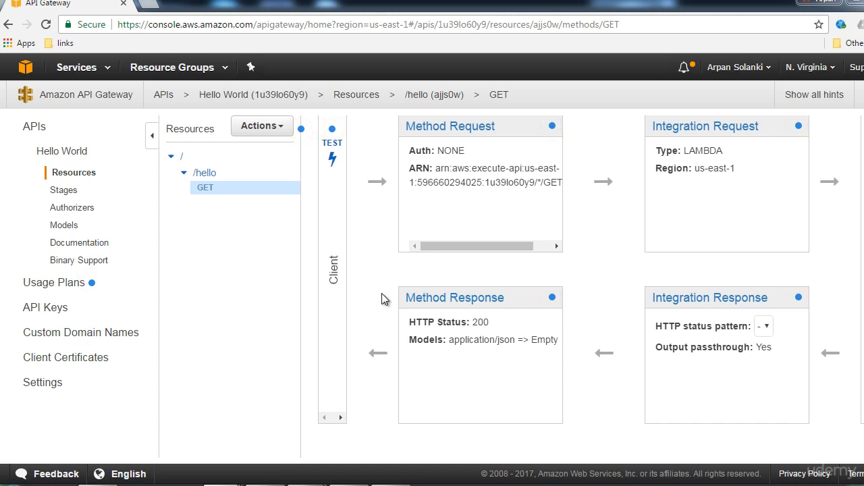
click(456, 127)
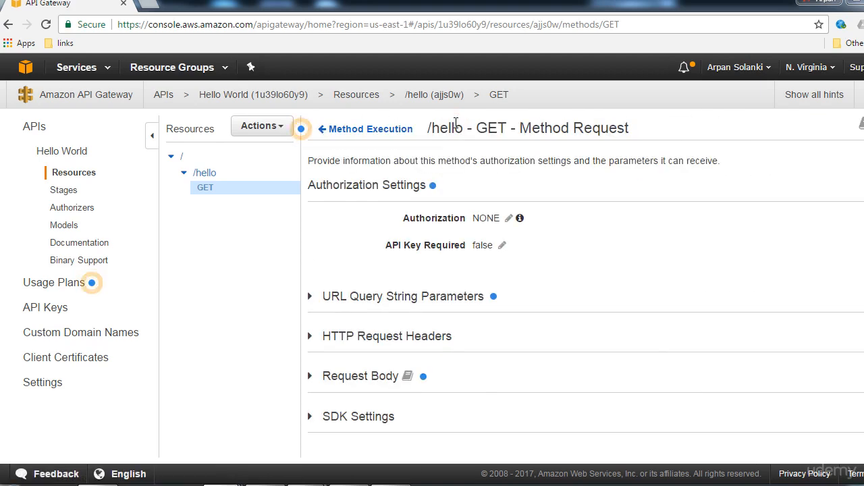
click(313, 297)
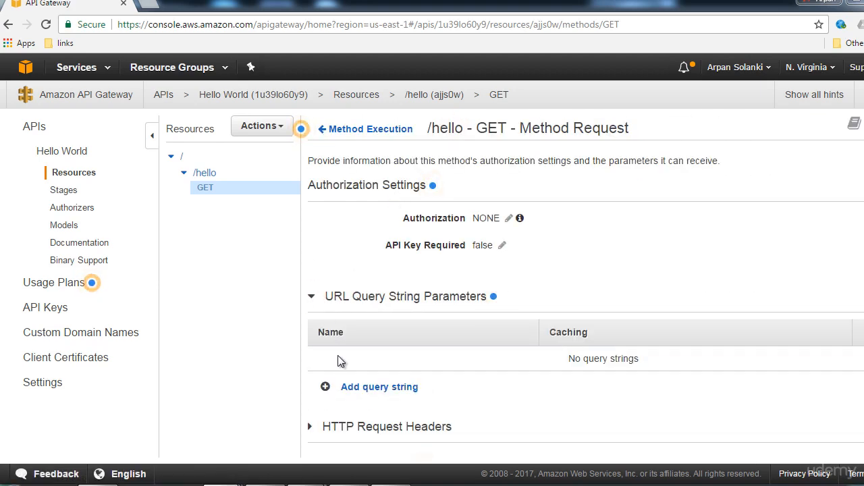
click(352, 358)
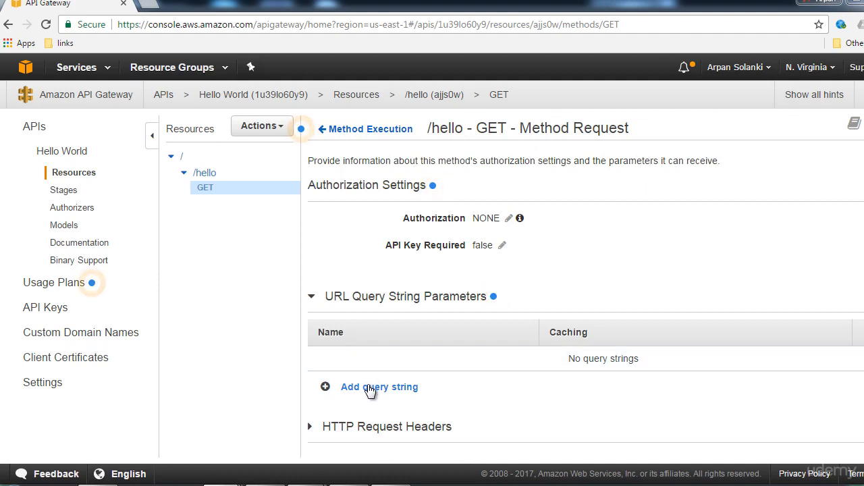
click(366, 387)
click(358, 360)
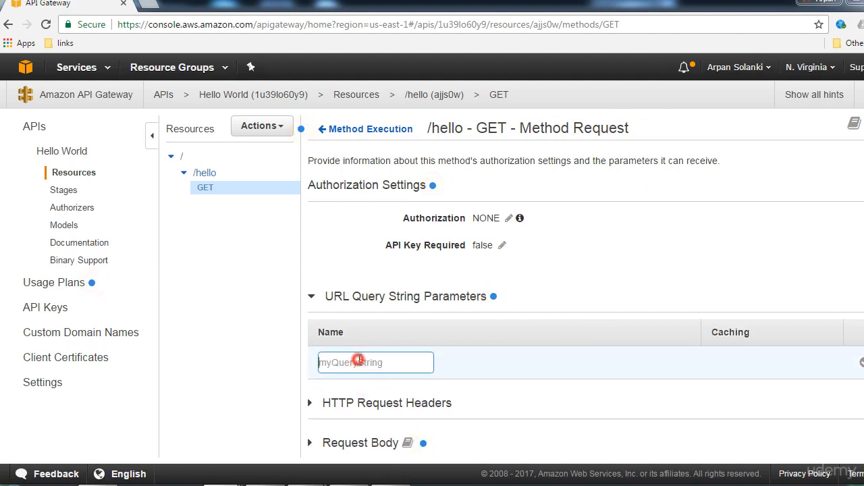
text(name)
click(860, 365)
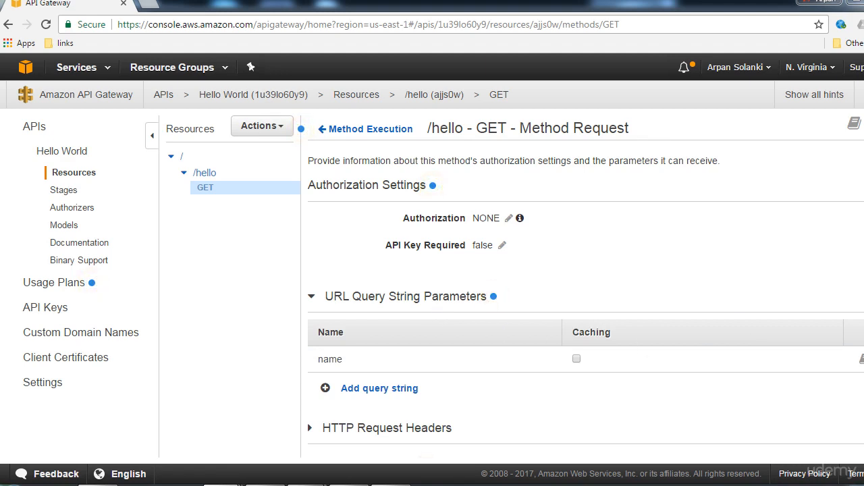
scroll(581, 283, down, 2)
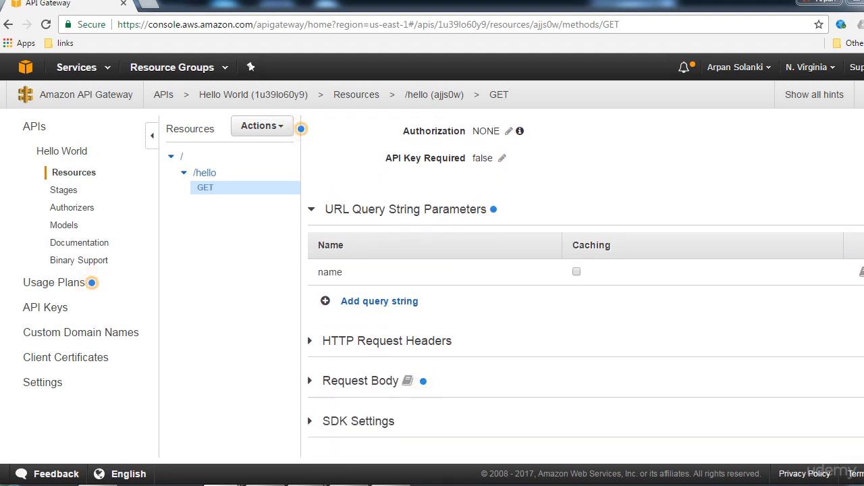
scroll(581, 284, up, 2)
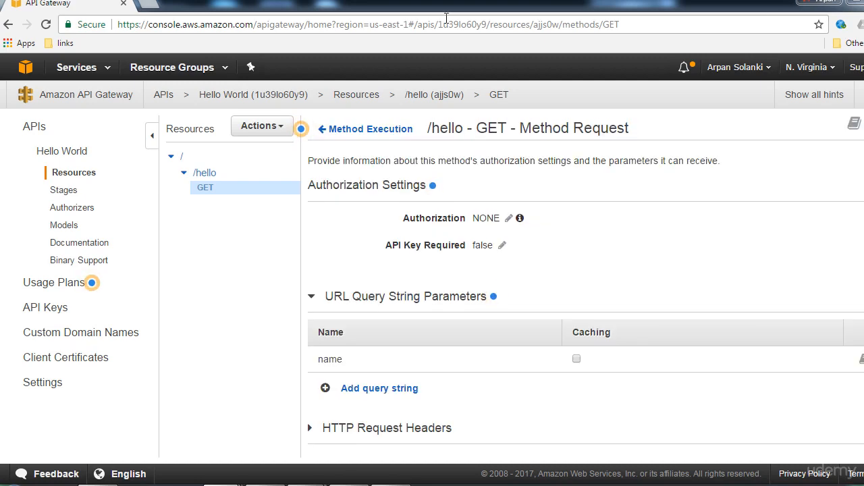
click(365, 133)
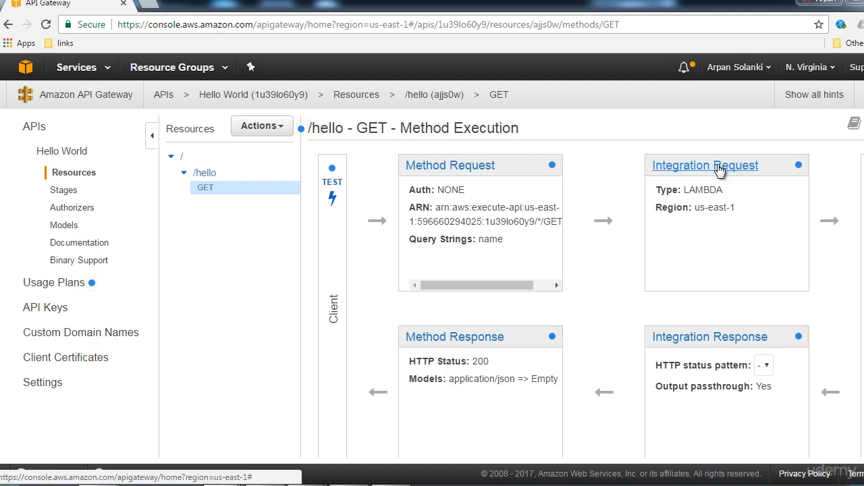
Set the request body passthrough of the GET method's integration request to "When there are no templates defined (recommended)".
click(719, 167)
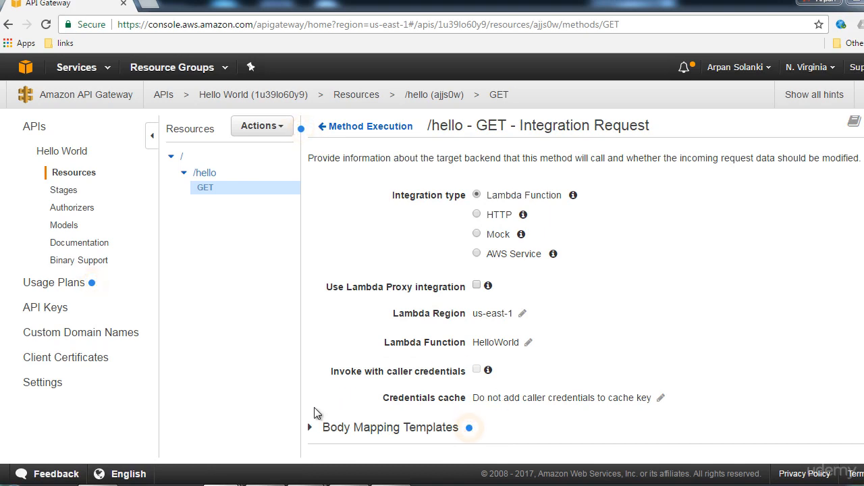
click(312, 428)
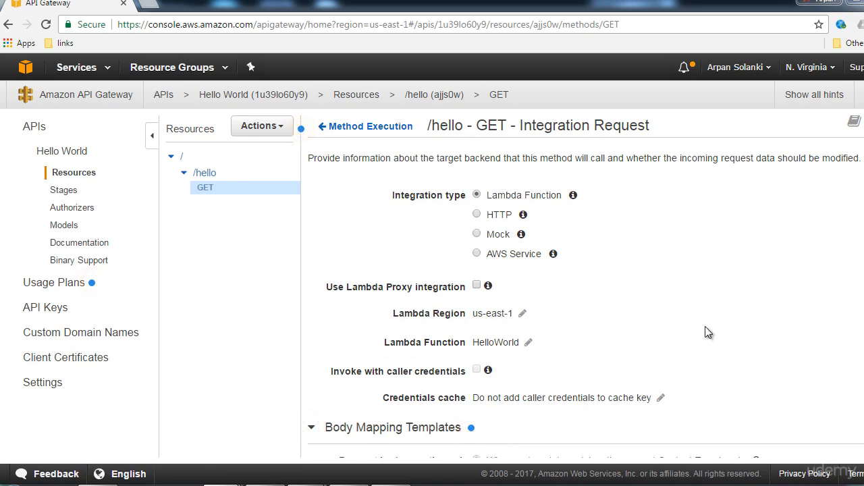
scroll(586, 286, down, 3)
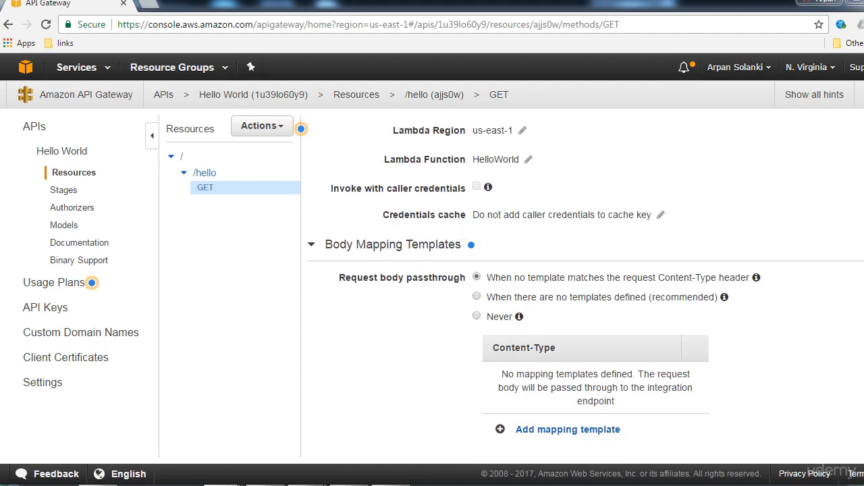
click(477, 297)
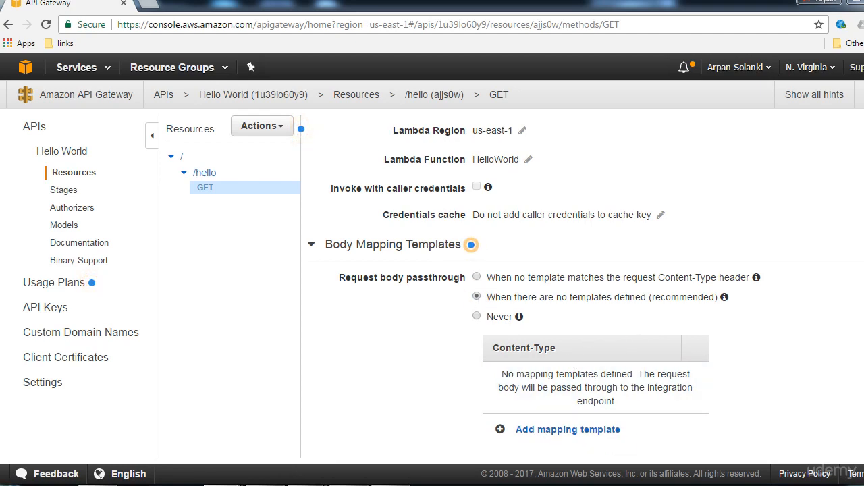
scroll(585, 284, down, 1)
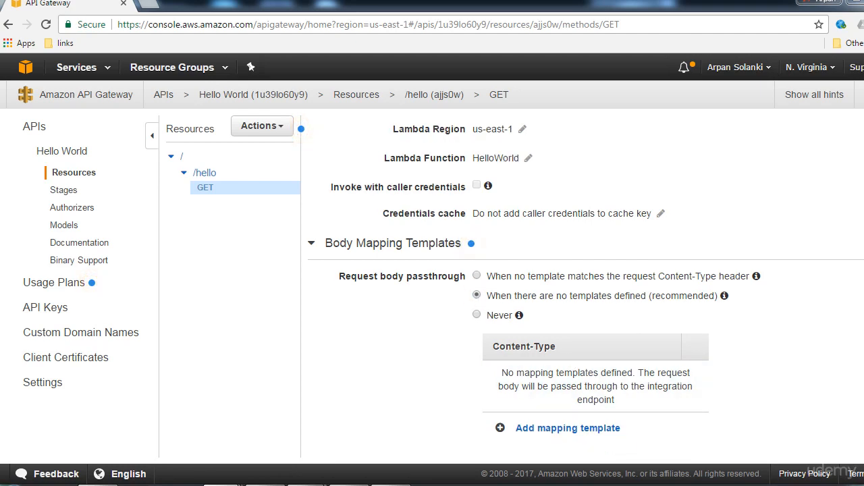
Add a body mapping template for the content type application/json to the integration request.
click(572, 428)
click(526, 398)
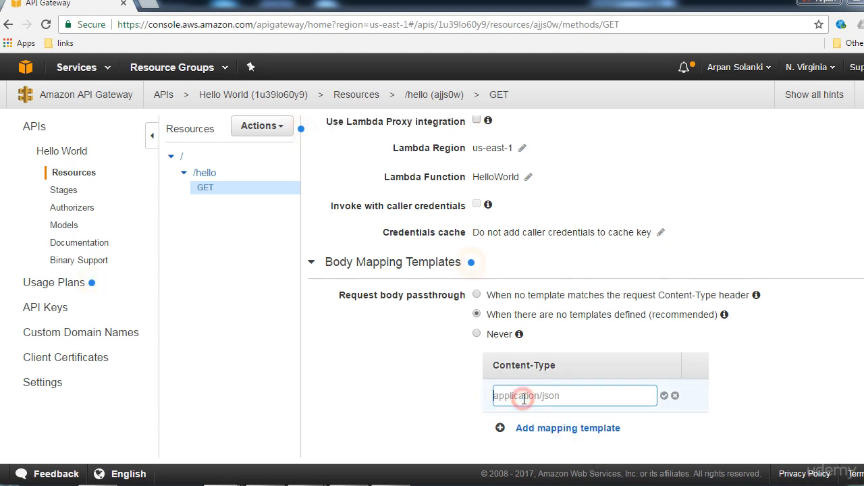
text(applicatin/)
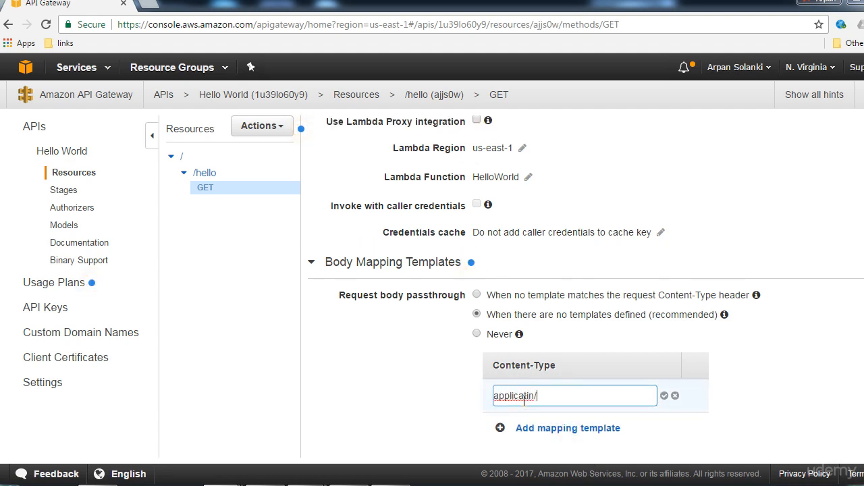
key(BackSpace)
key(BackSpace)
text(on/json)
click(665, 396)
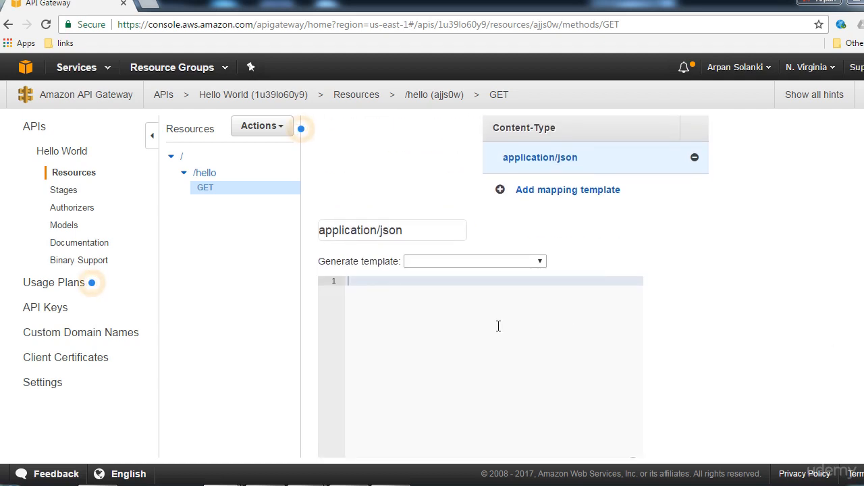
Enter {"name":"$input.params('name')"} as the application/json mapping template, save it and return to the method execution overview.
click(498, 325)
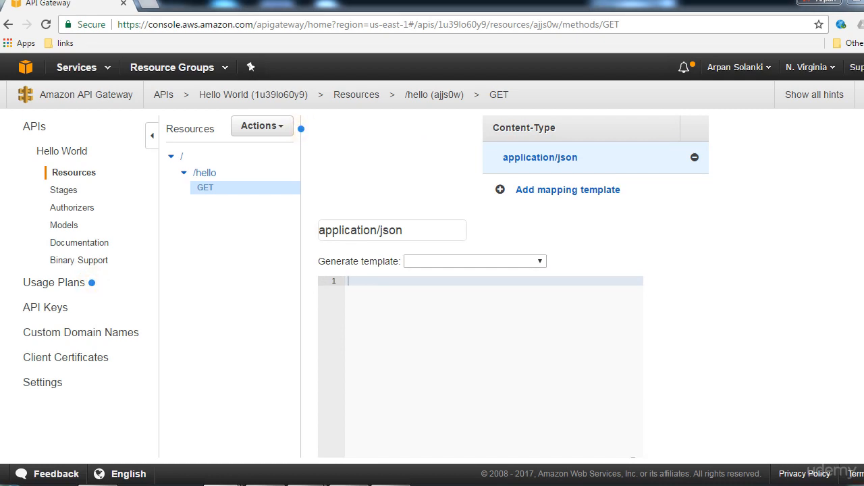
click(395, 297)
text({"name":"$input.params('name')"})
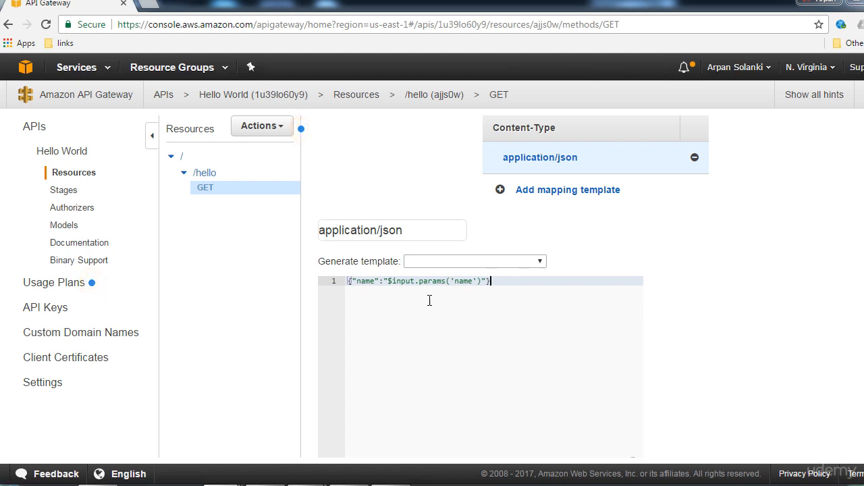
click(501, 282)
scroll(500, 282, down, 1)
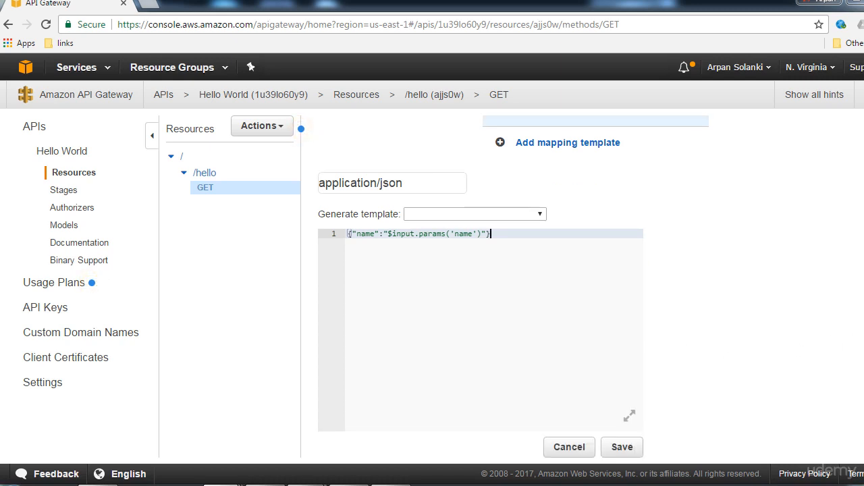
click(622, 447)
scroll(584, 284, up, 7)
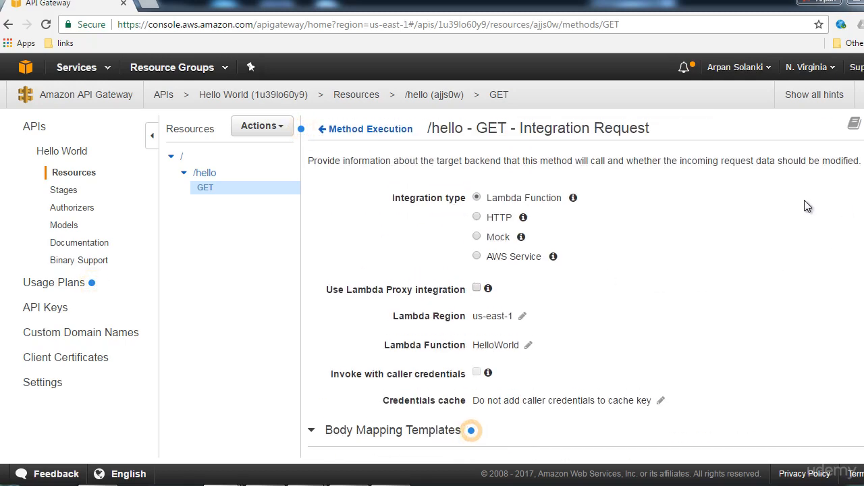
click(358, 130)
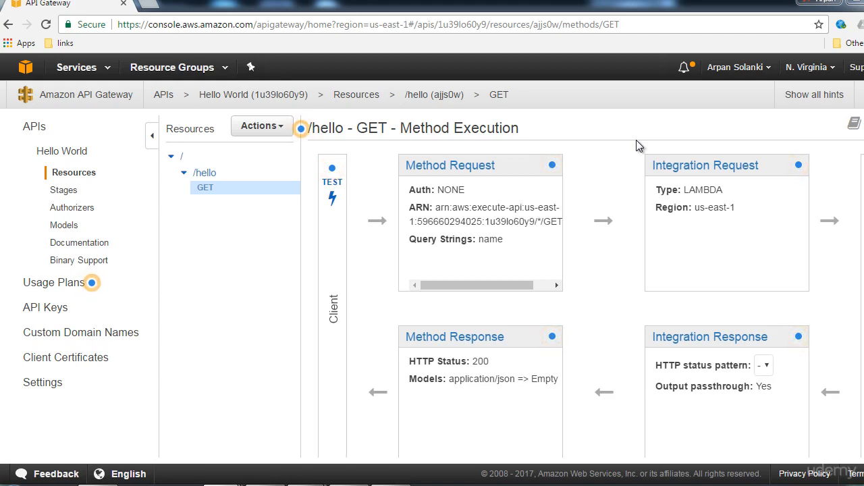
Run a test call of the GET /hello method with a first name as the name query string.
click(332, 200)
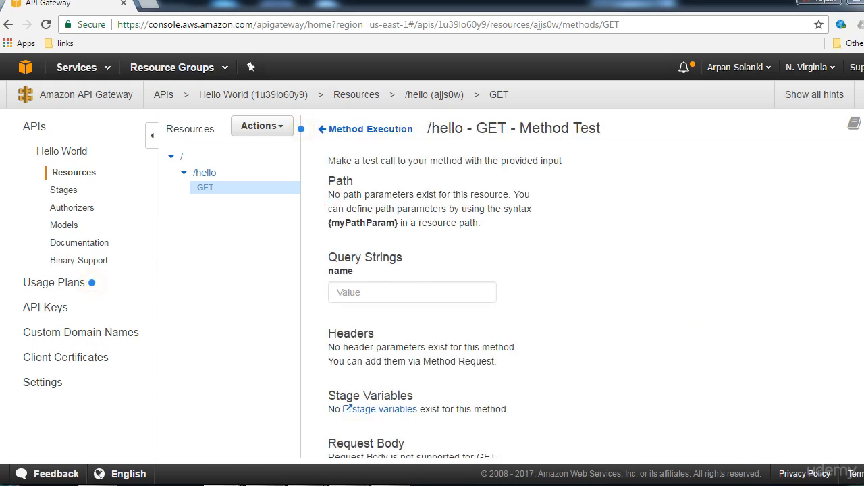
click(349, 287)
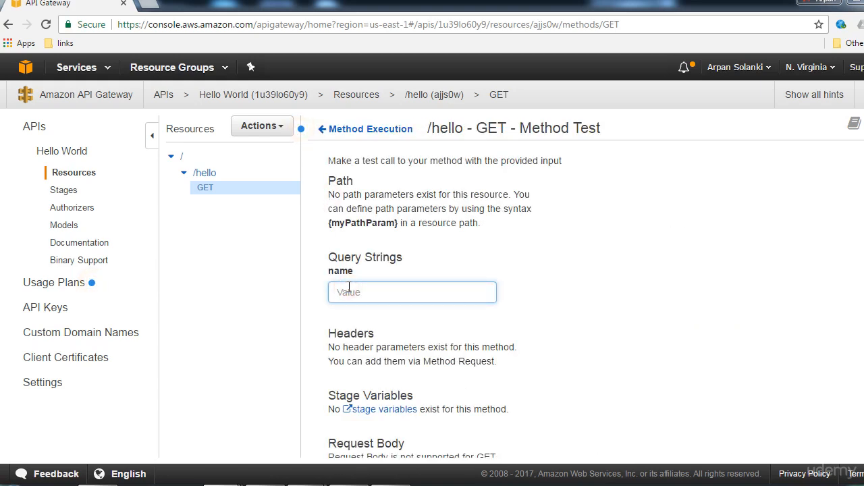
text(Arpan)
scroll(513, 284, down, 1)
click(507, 433)
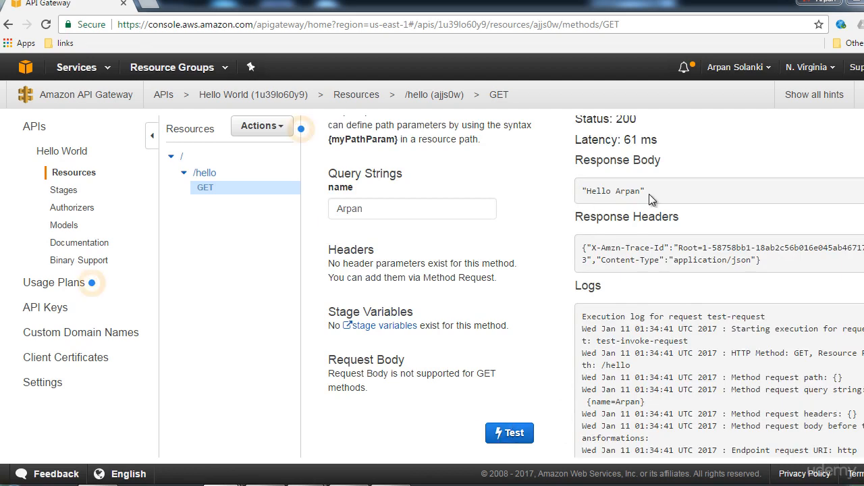
Repeat the GET /hello test with a different first name in the name query string and review the response and execution log.
double_click(365, 208)
text(Jack)
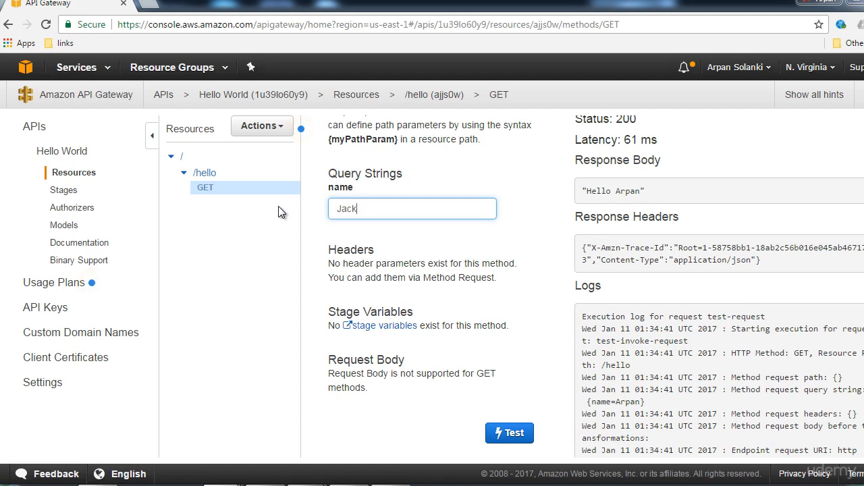
click(511, 434)
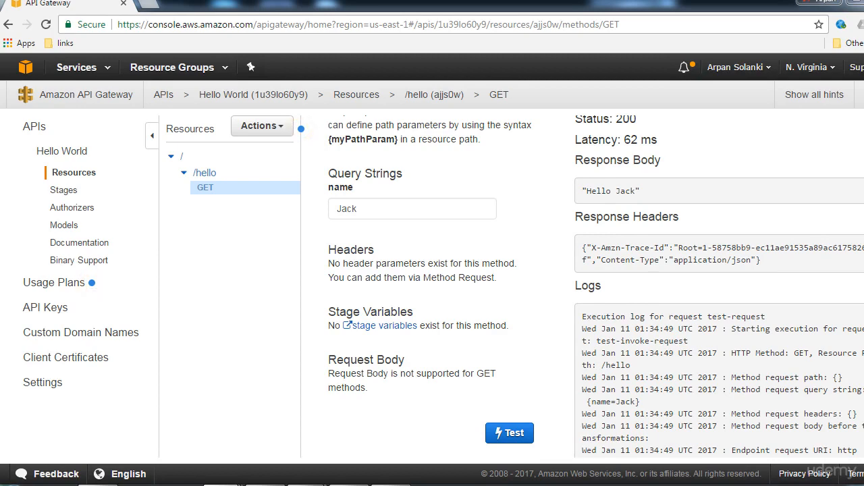
scroll(473, 286, down, 4)
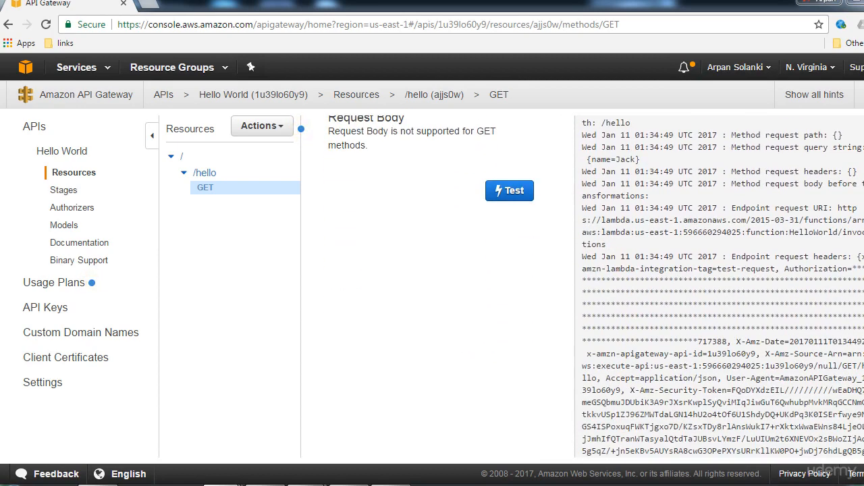
scroll(473, 287, down, 4)
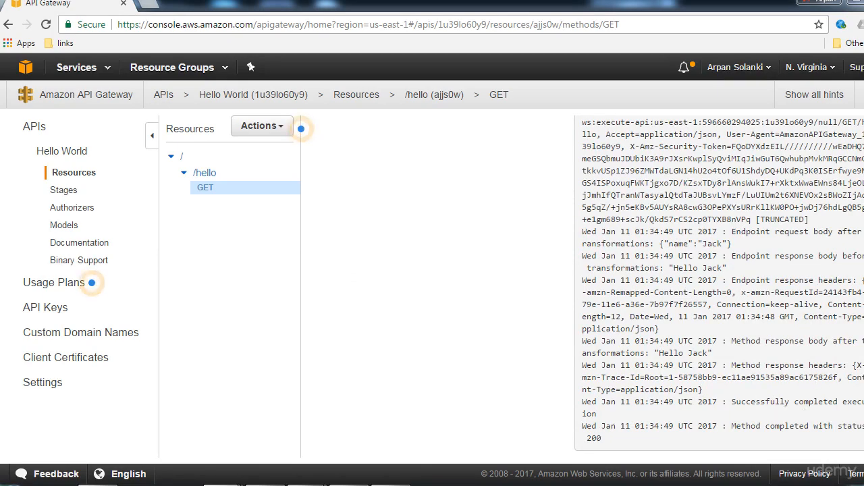
scroll(859, 122, up, 5)
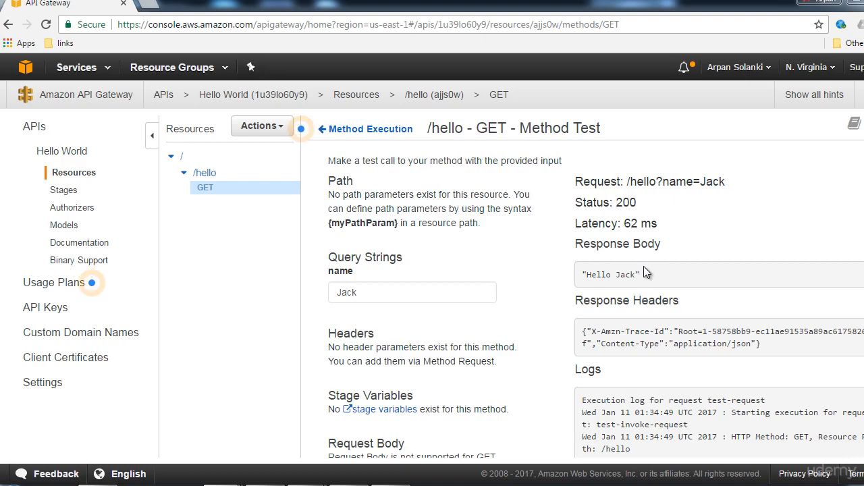
Open the application/json body mapping template of the 200 integration response for the GET /hello method.
click(347, 133)
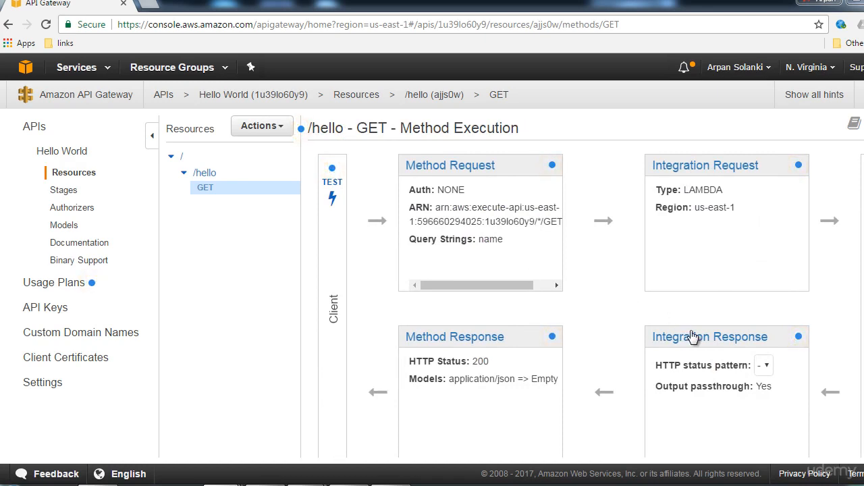
click(694, 343)
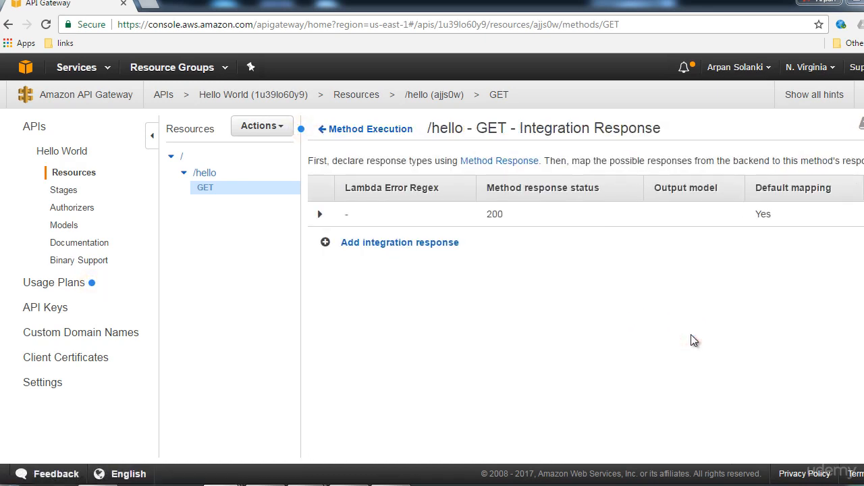
click(320, 215)
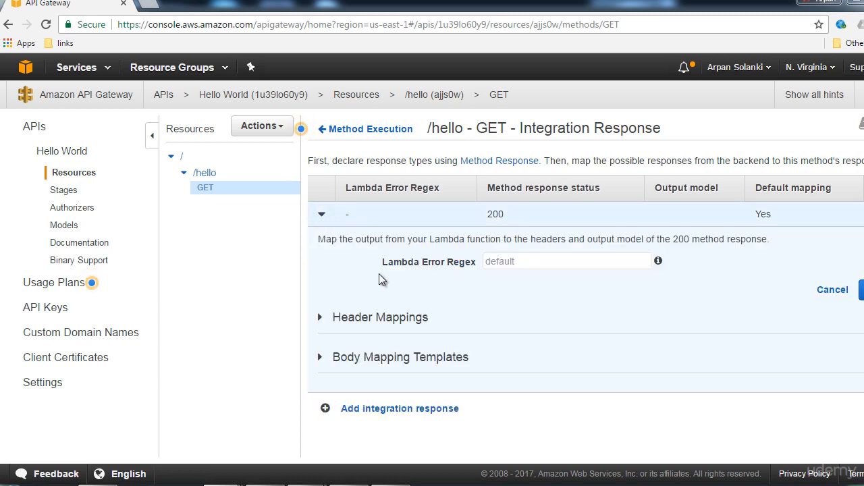
click(322, 359)
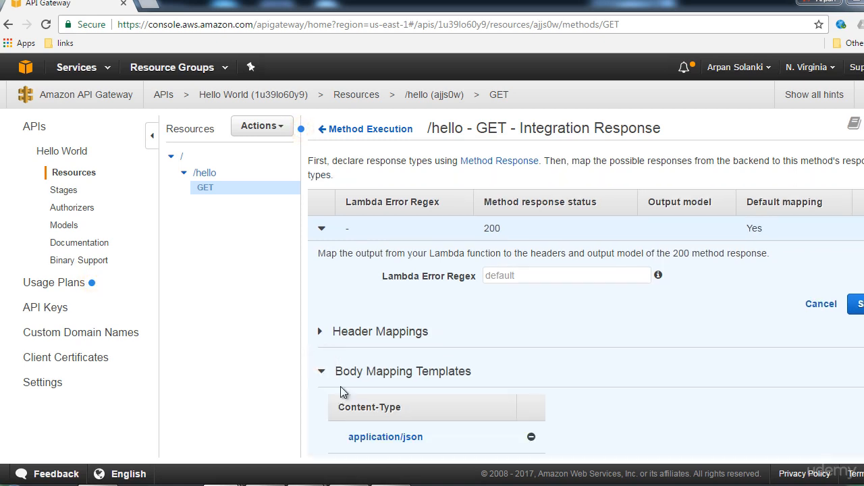
click(395, 436)
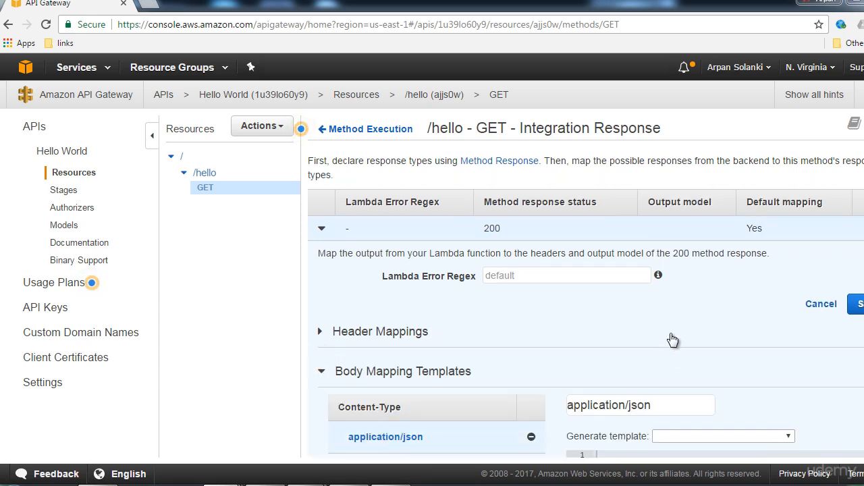
scroll(851, 328, down, 4)
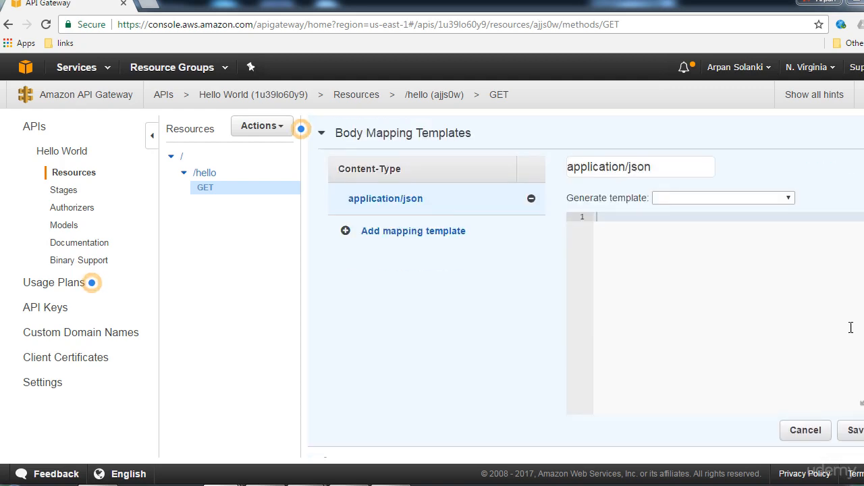
Enter {"hello":"$input.path('$')"} as the integration response's application/json template, save it and return to the method execution overview.
click(628, 269)
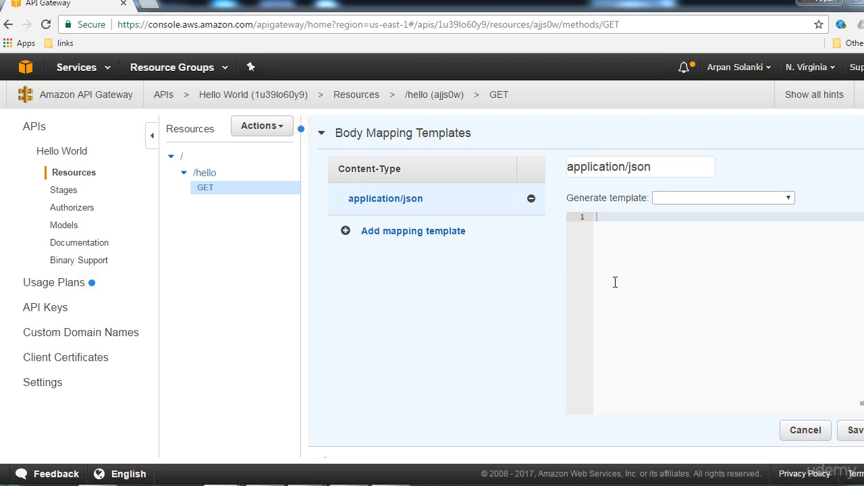
click(610, 251)
text({"hello":"$input.path('$')"})
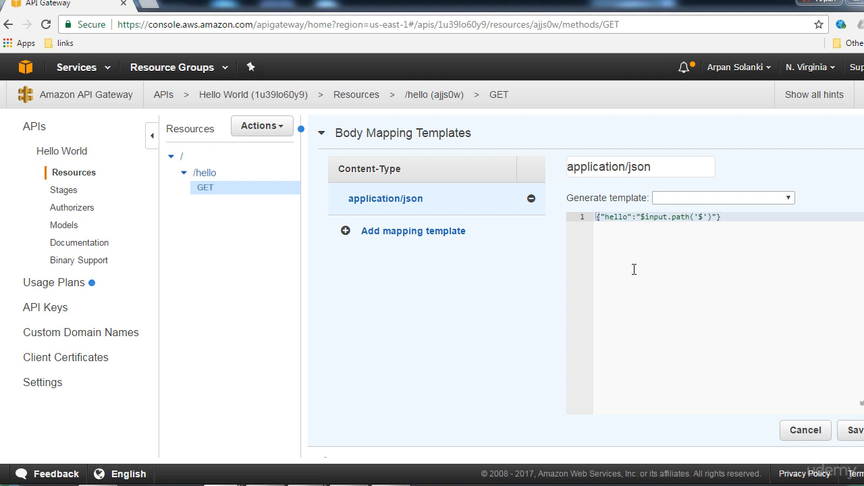
click(634, 269)
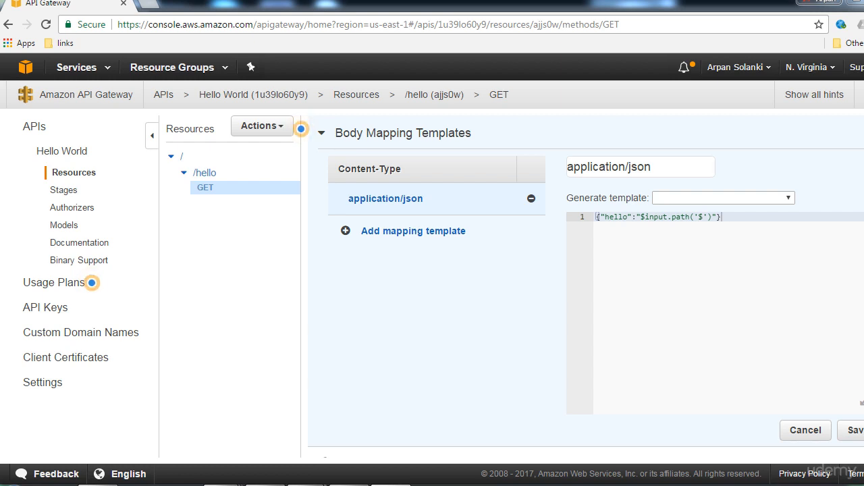
click(858, 430)
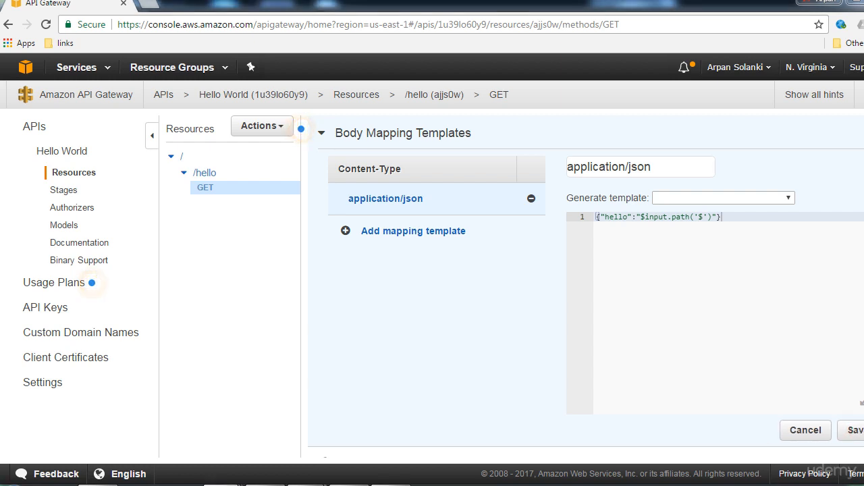
scroll(586, 284, up, 4)
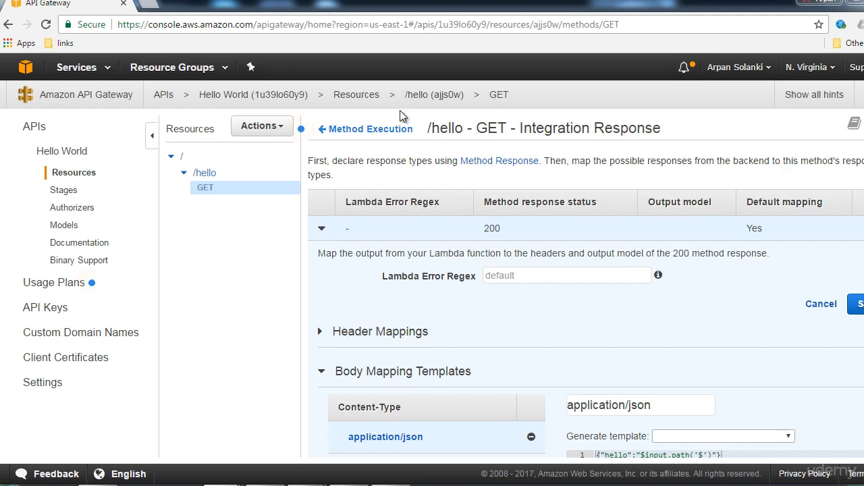
click(374, 131)
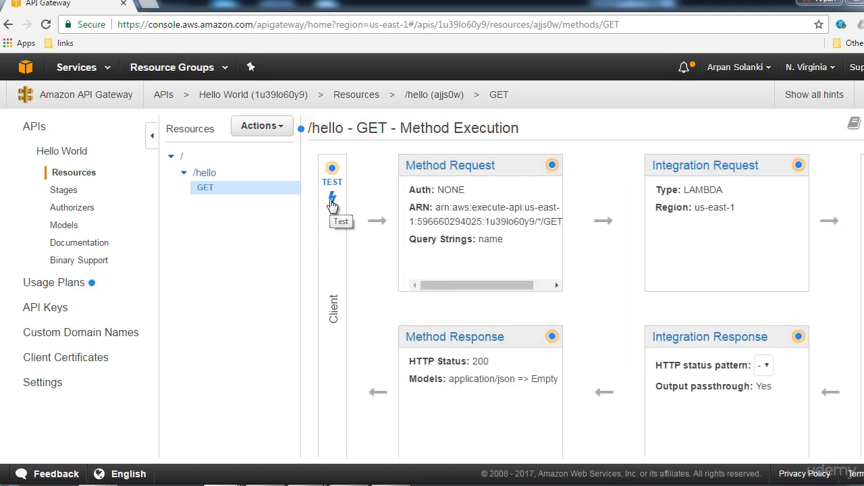
Test the GET /hello method with another first name as the name query string and inspect the response body.
click(332, 202)
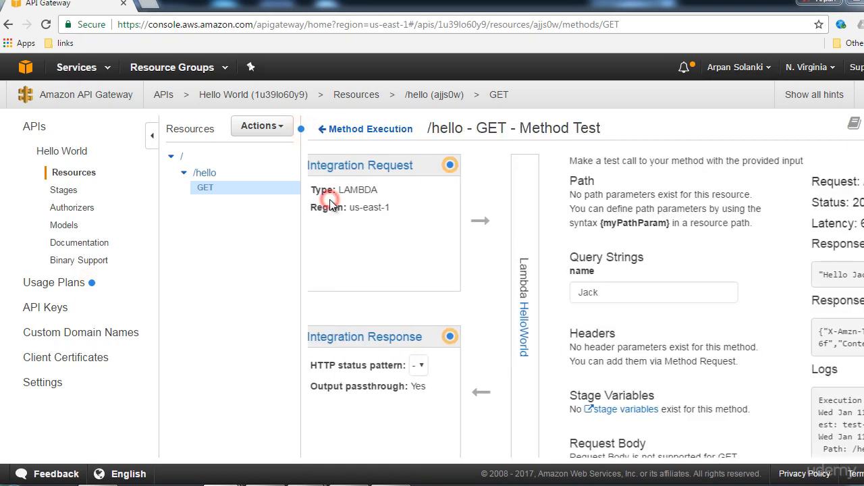
double_click(370, 298)
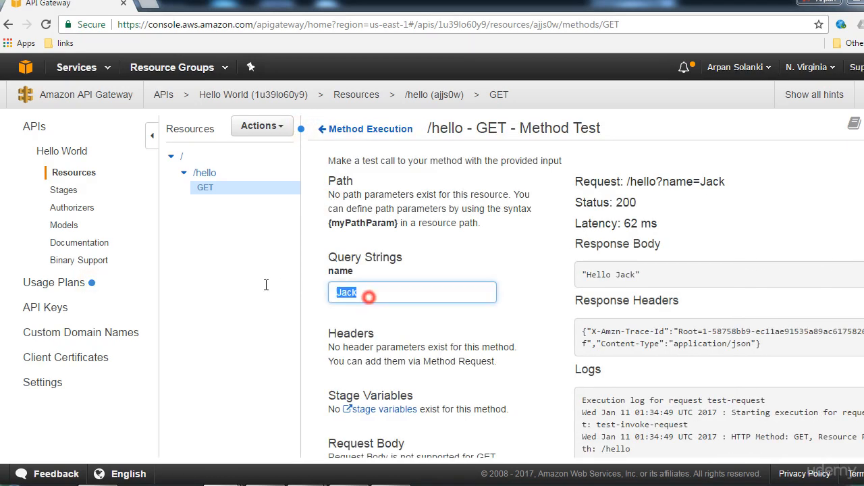
text(Arpan)
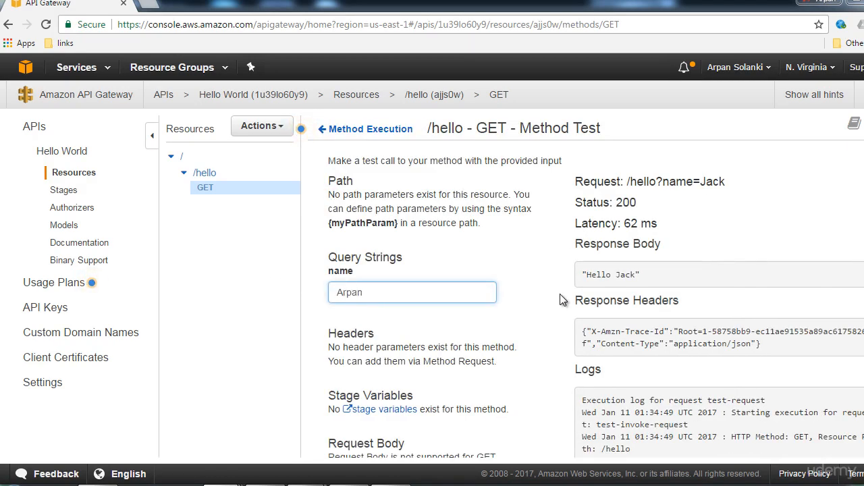
scroll(581, 284, down, 6)
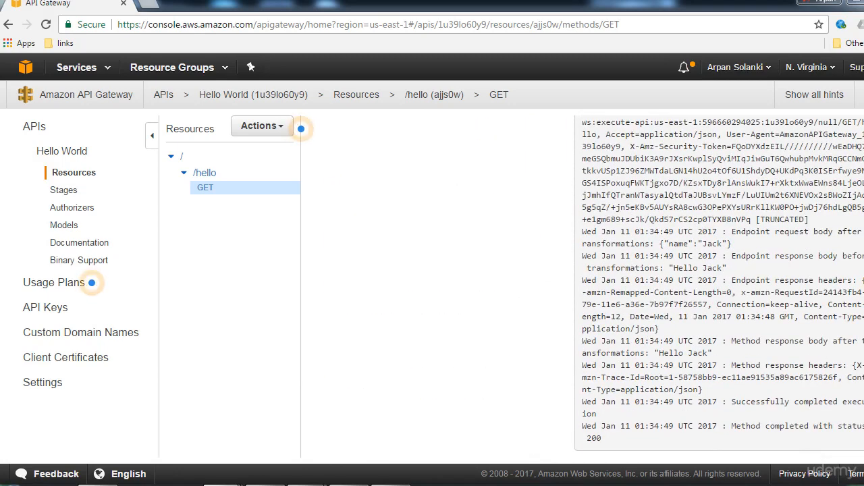
scroll(473, 283, up, 6)
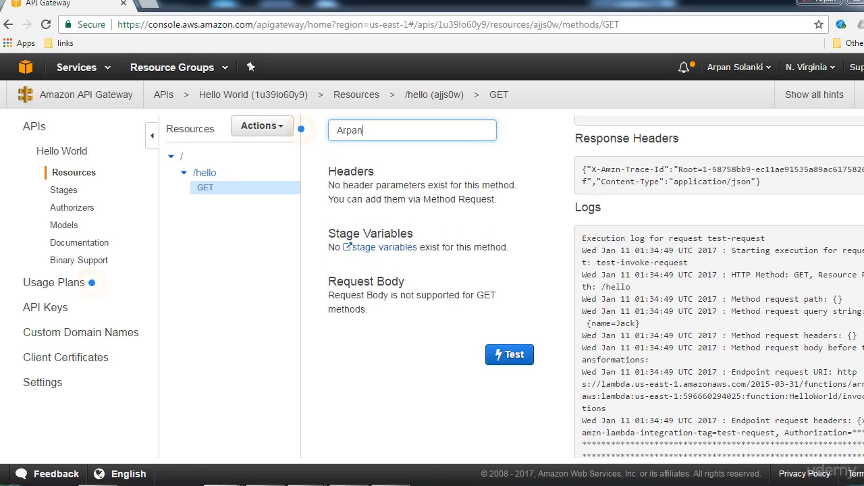
click(506, 356)
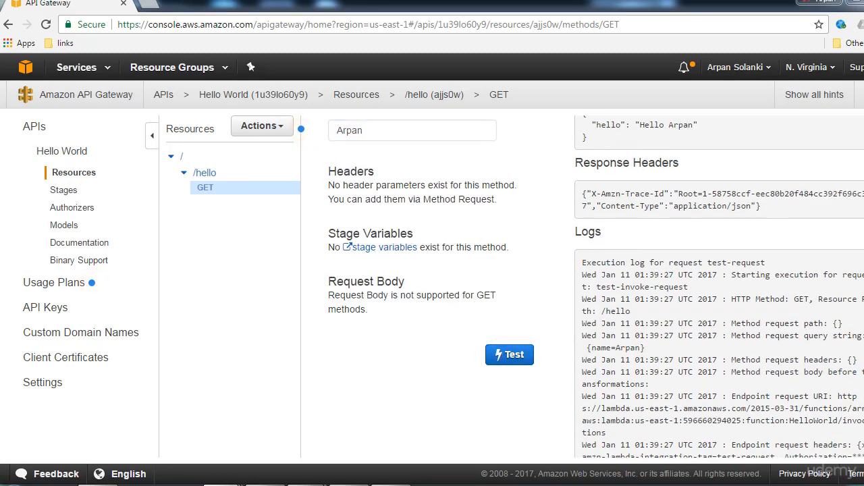
scroll(628, 308, up, 3)
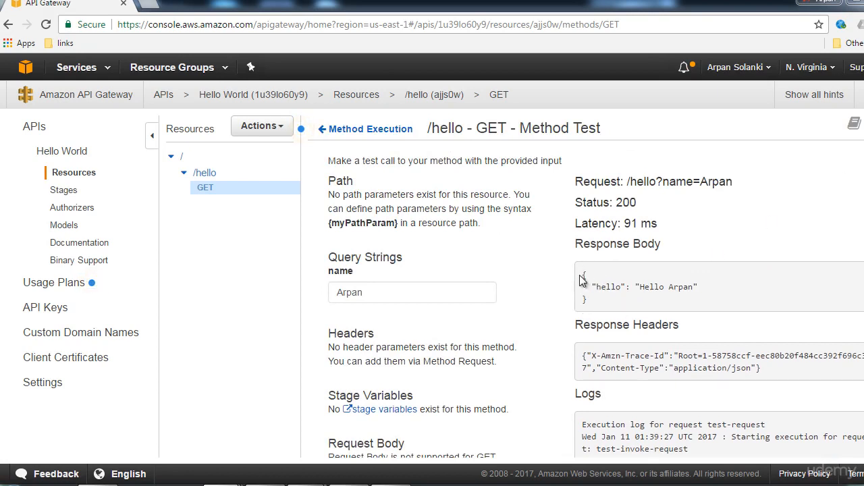
drag(699, 290, 639, 289)
click(631, 289)
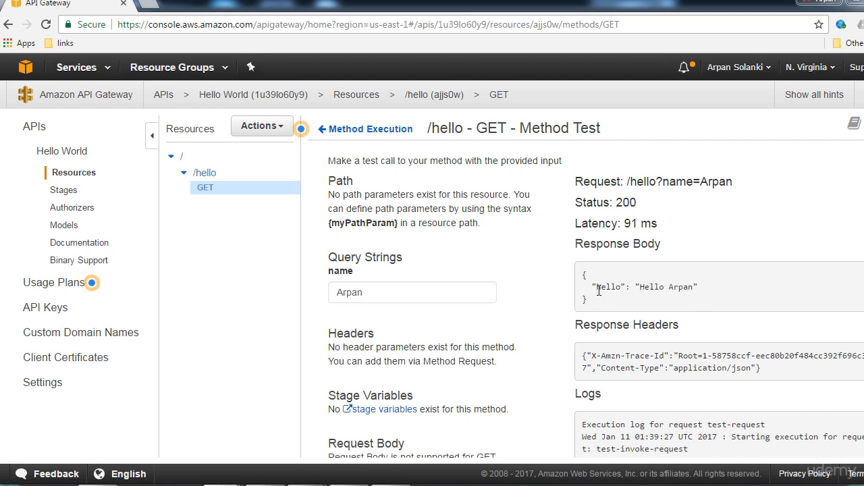